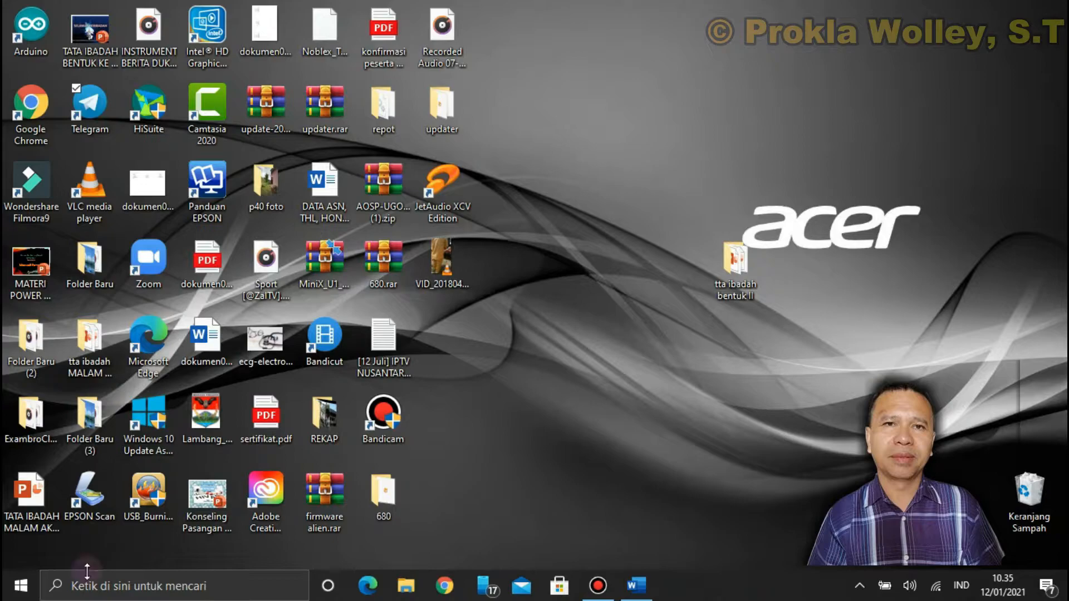
Open a blank workbook in Excel, launched from the installed apps list, and close it again
click(18, 594)
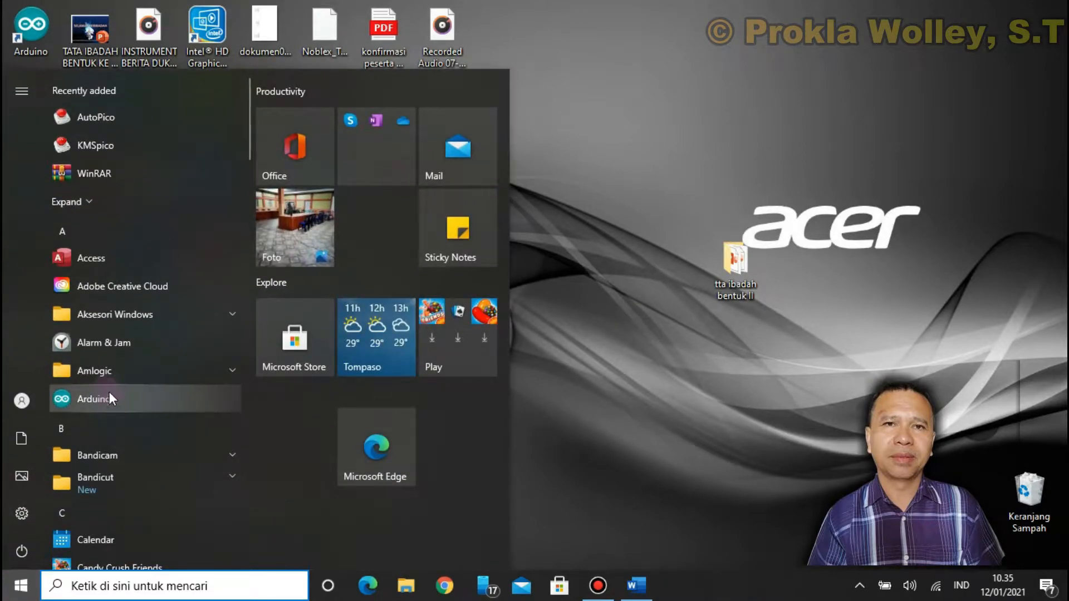
scroll(109, 389, down, 8)
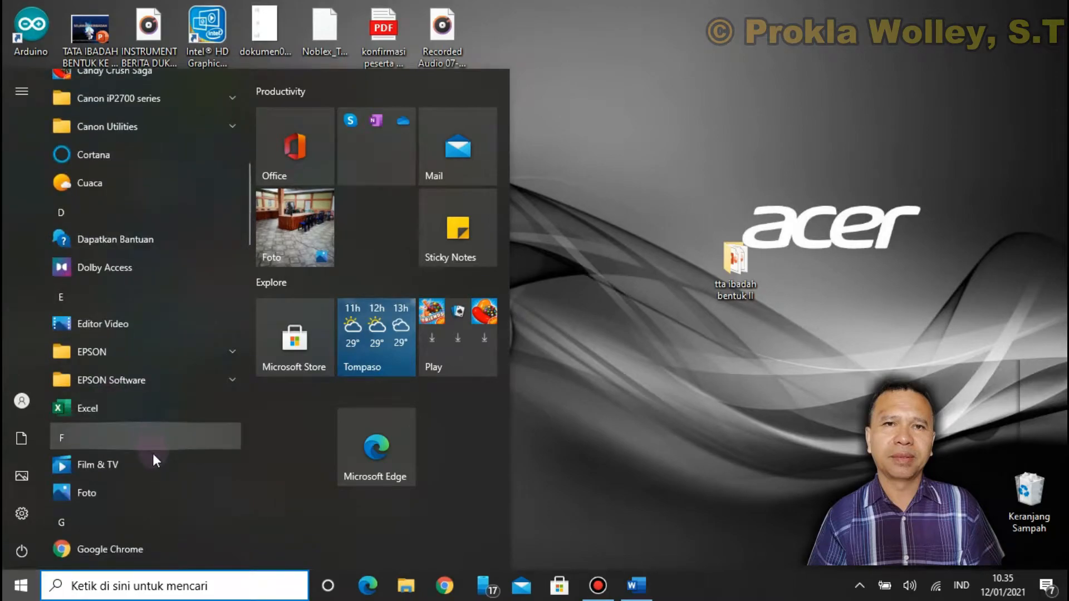
scroll(152, 460, down, 1)
scroll(154, 460, down, 10)
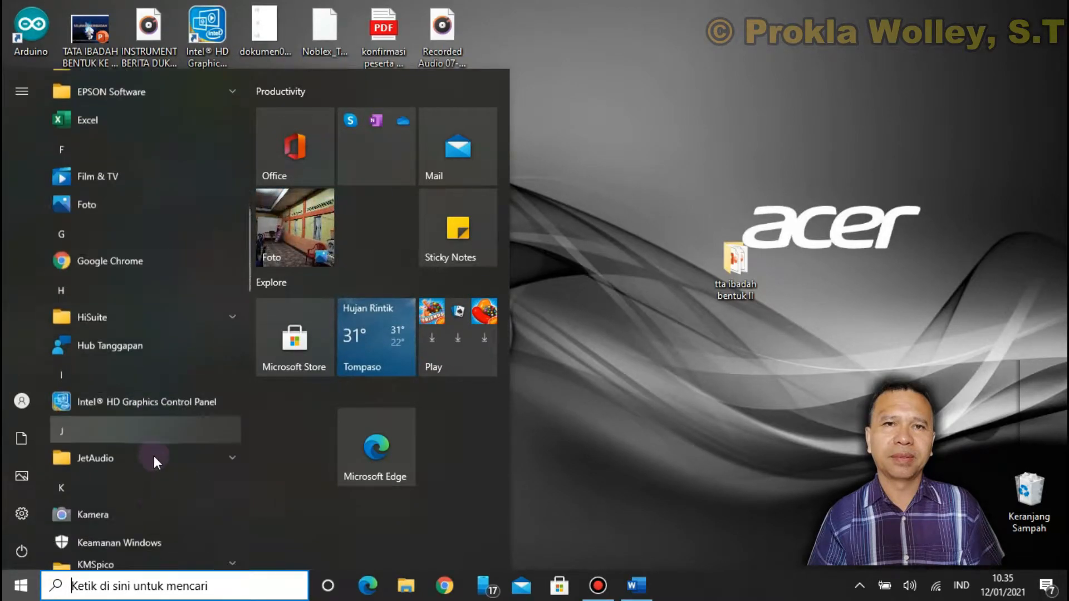
scroll(154, 462, down, 10)
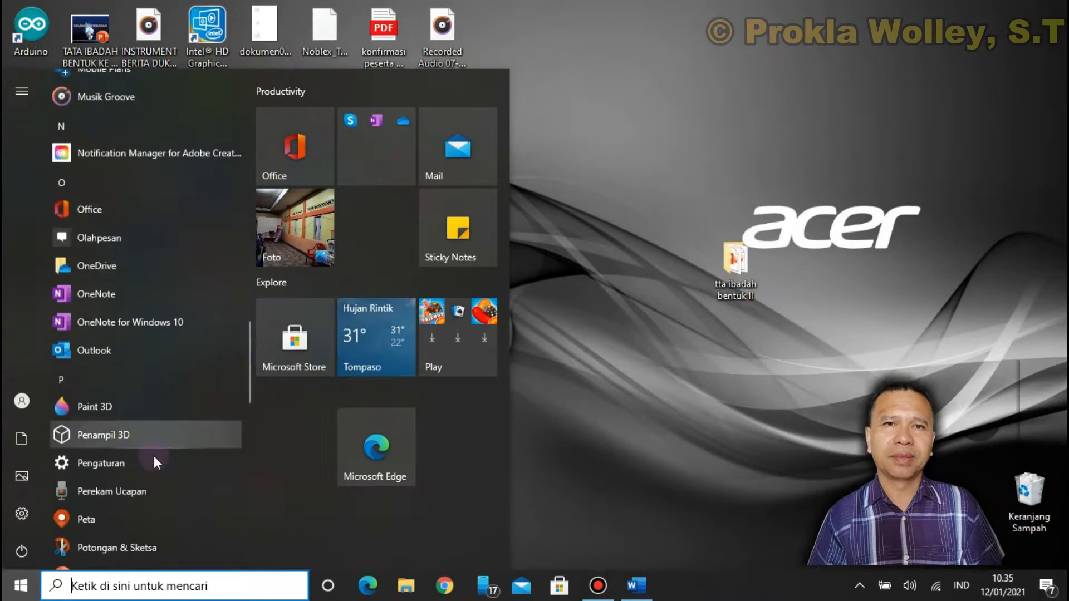
scroll(154, 457, down, 7)
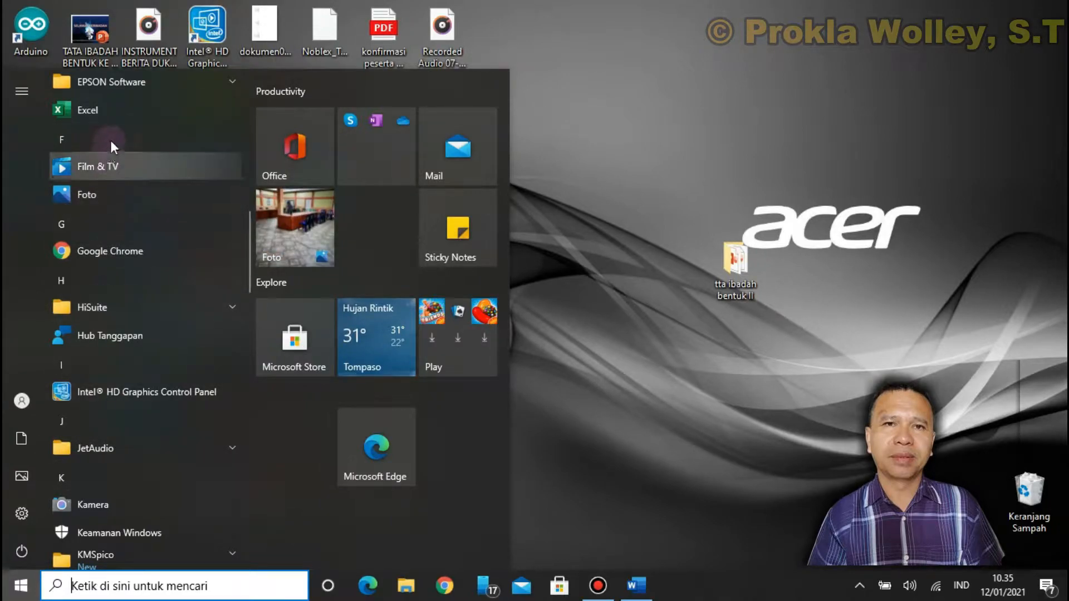
click(115, 111)
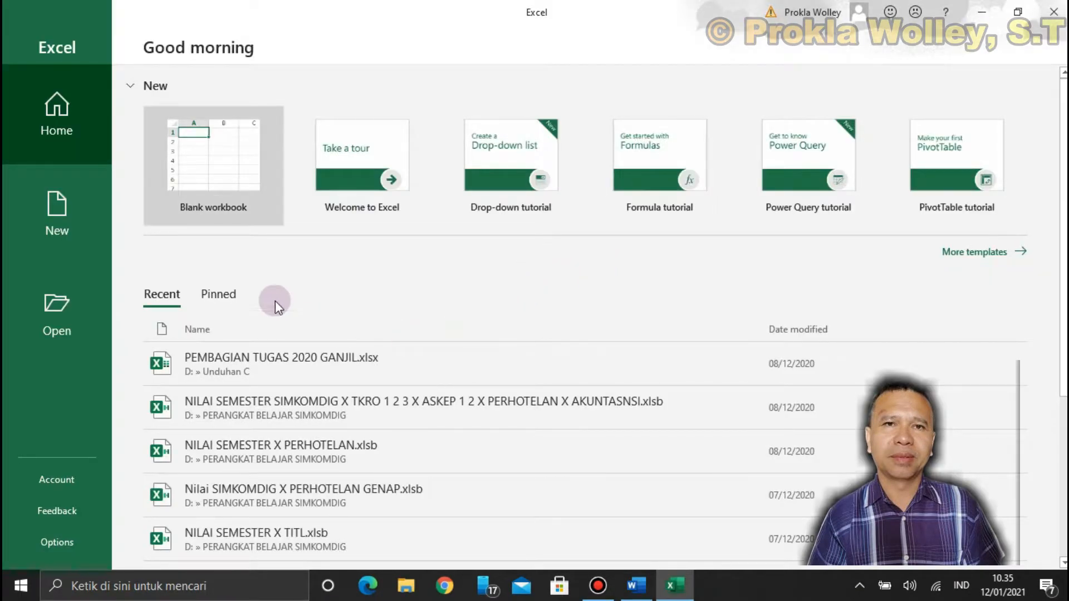
click(203, 184)
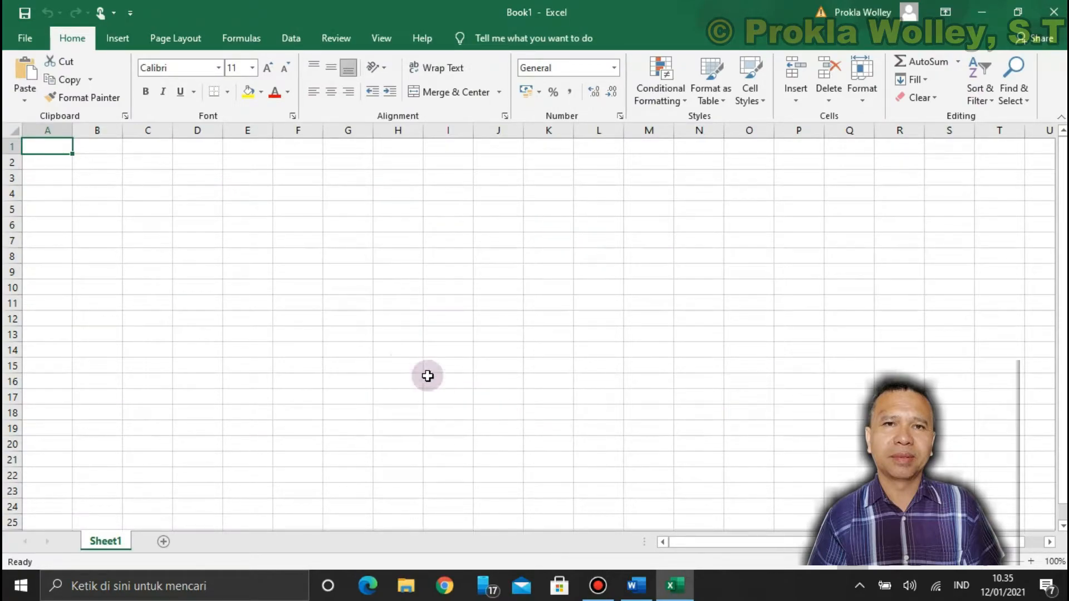
click(1052, 14)
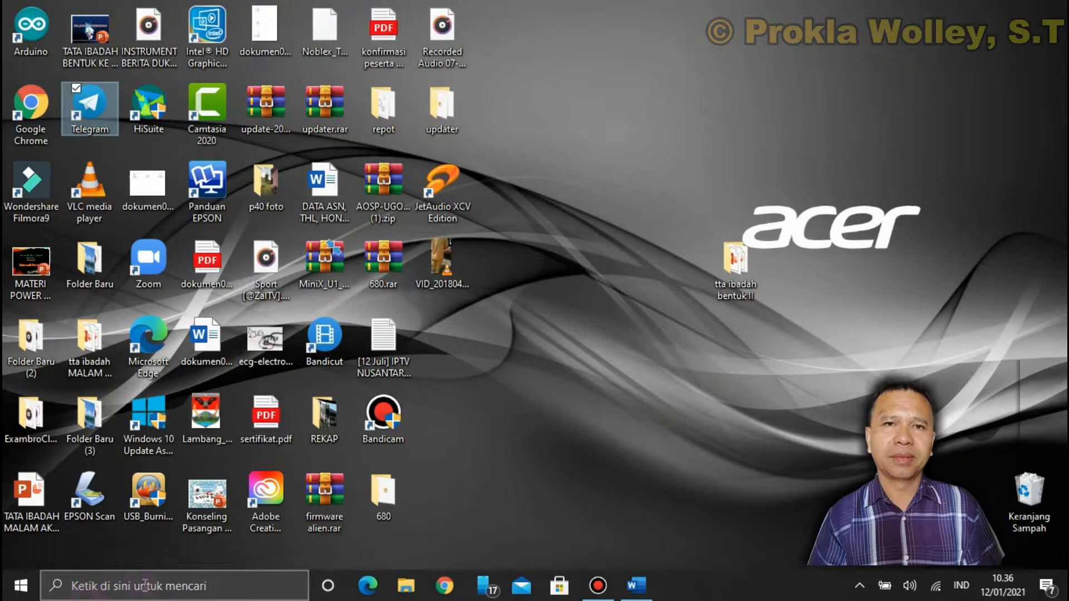
Open a blank workbook in Excel, launched through a Windows search for "exel", and close it again
click(75, 589)
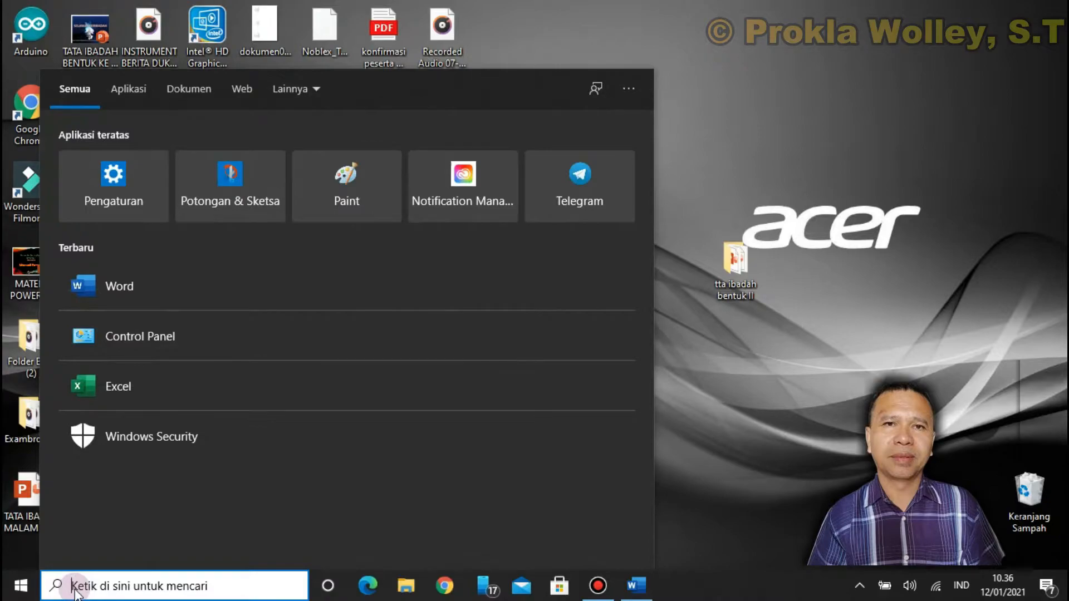
text(ex)
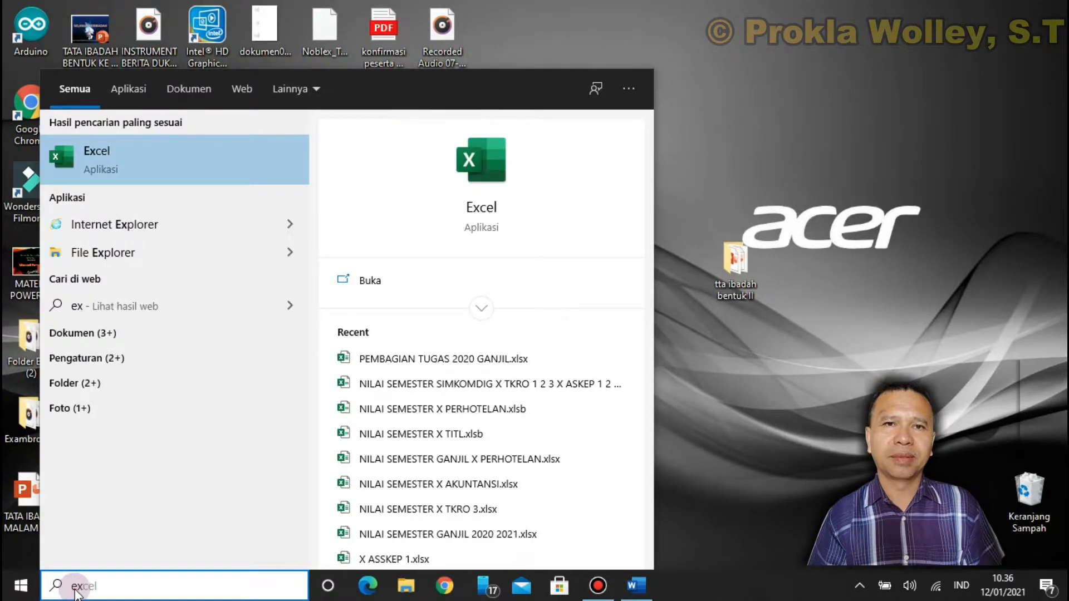
text(el)
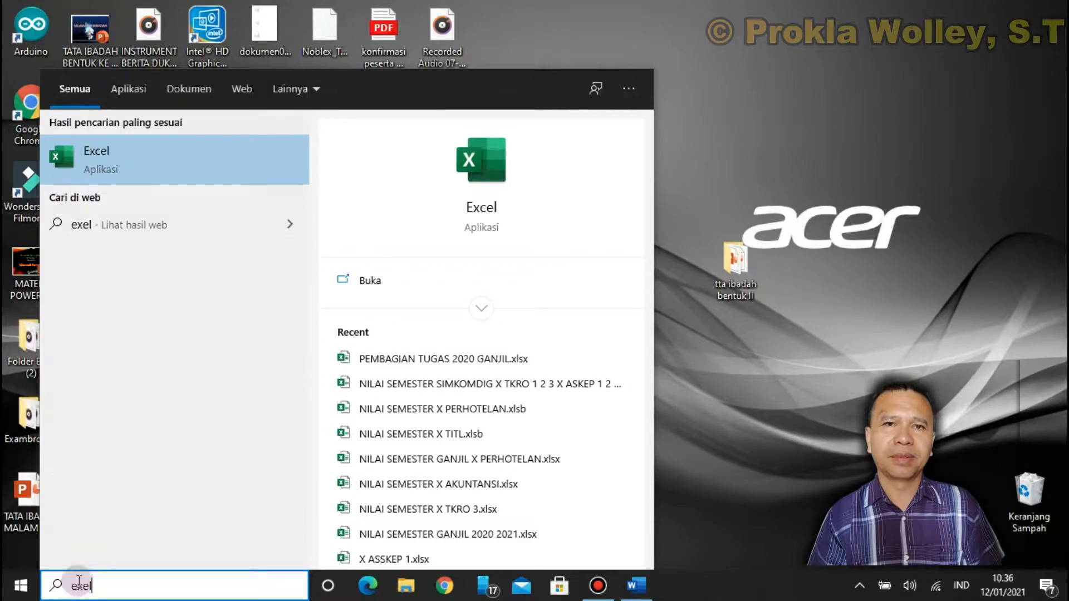
click(145, 158)
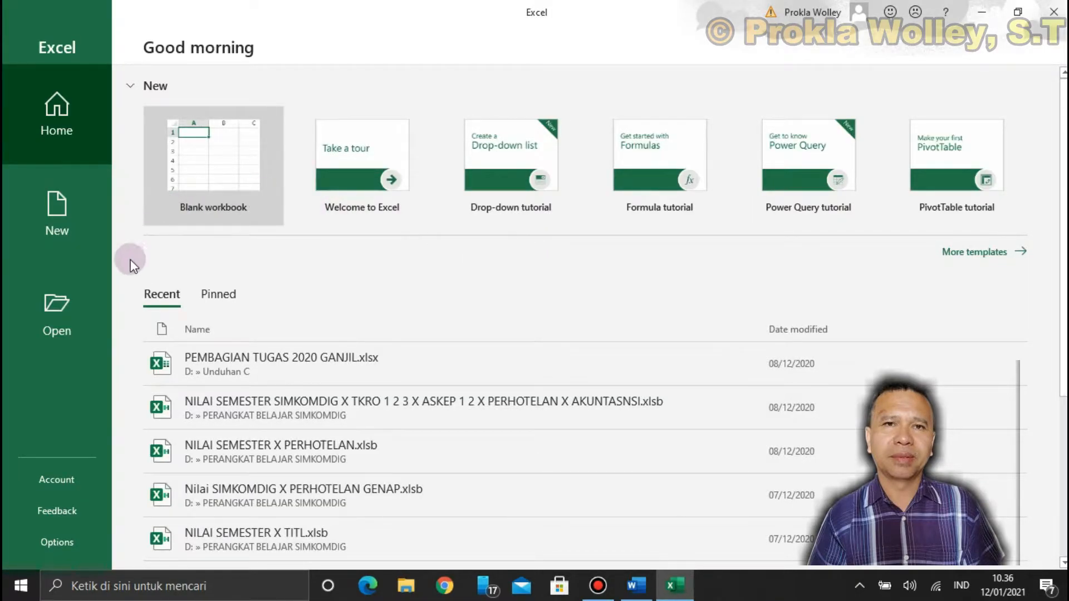
click(75, 220)
click(221, 165)
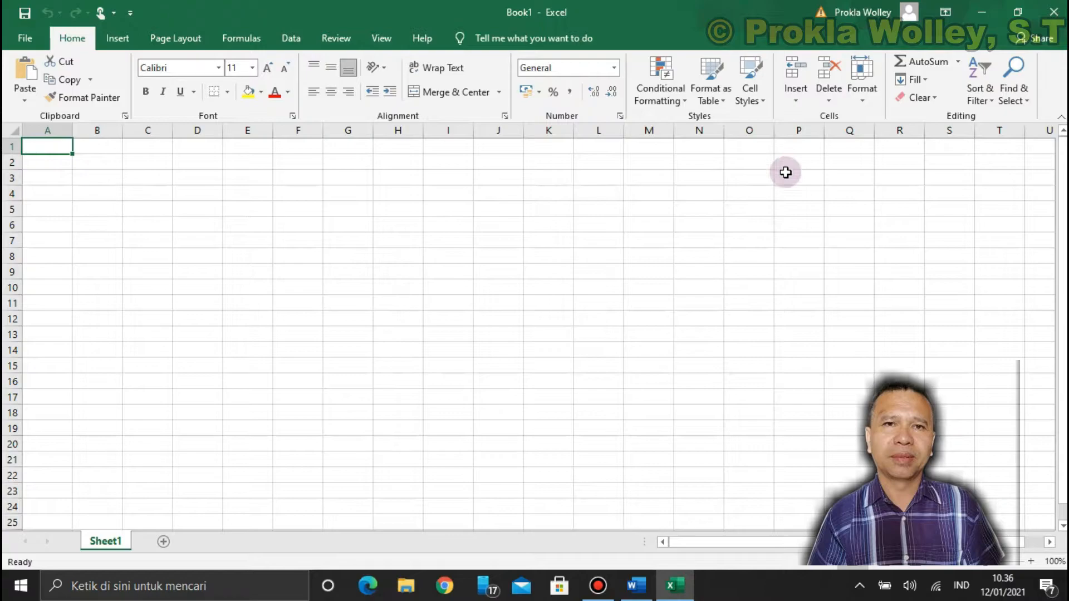
click(1054, 12)
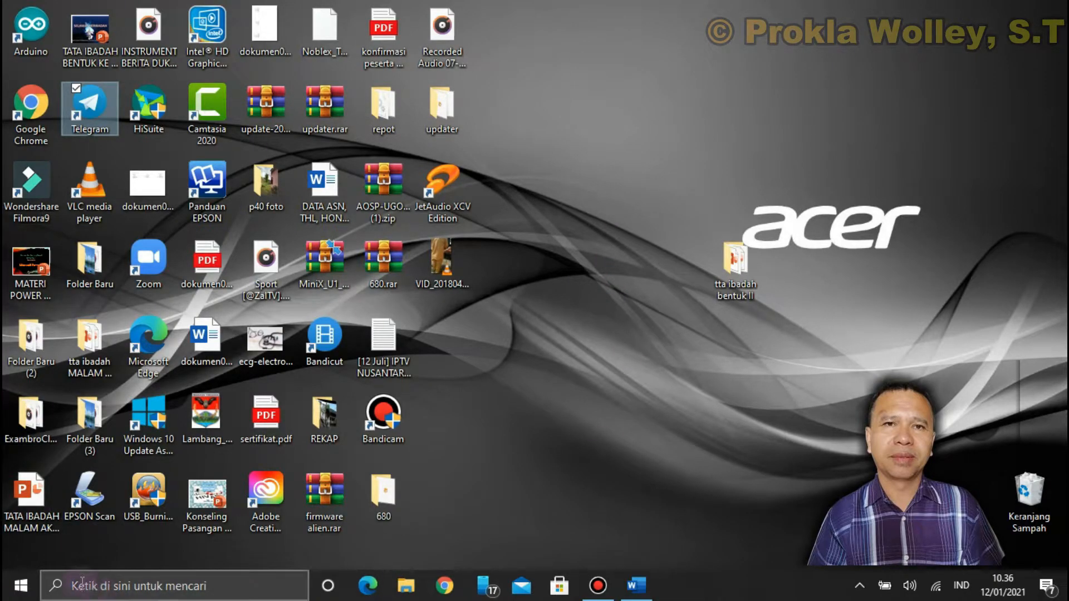
Launch Excel from the installed apps list and create a blank workbook from the New page
click(21, 590)
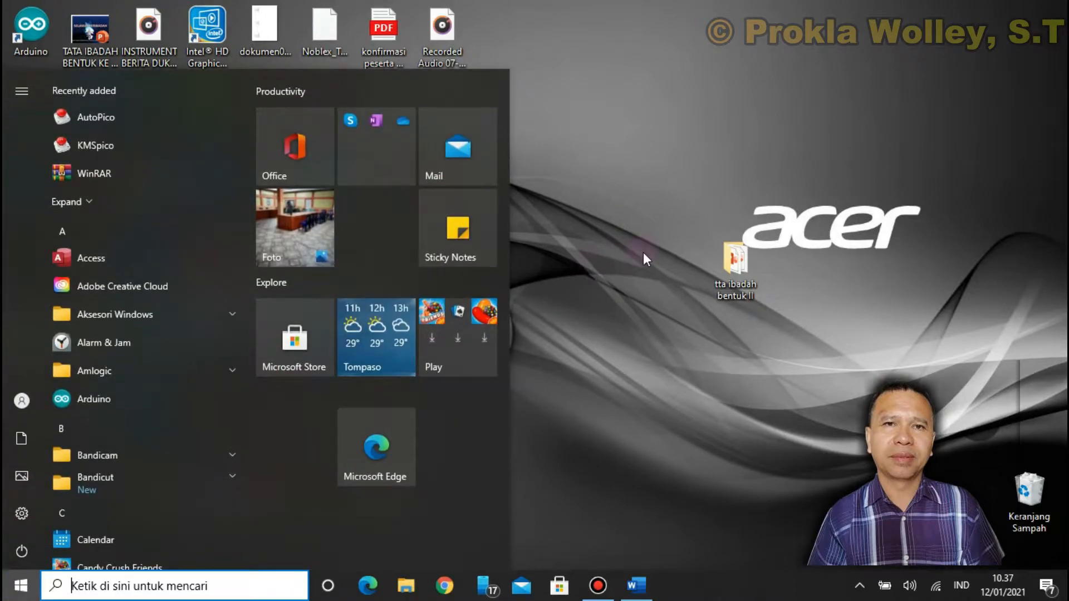
click(652, 263)
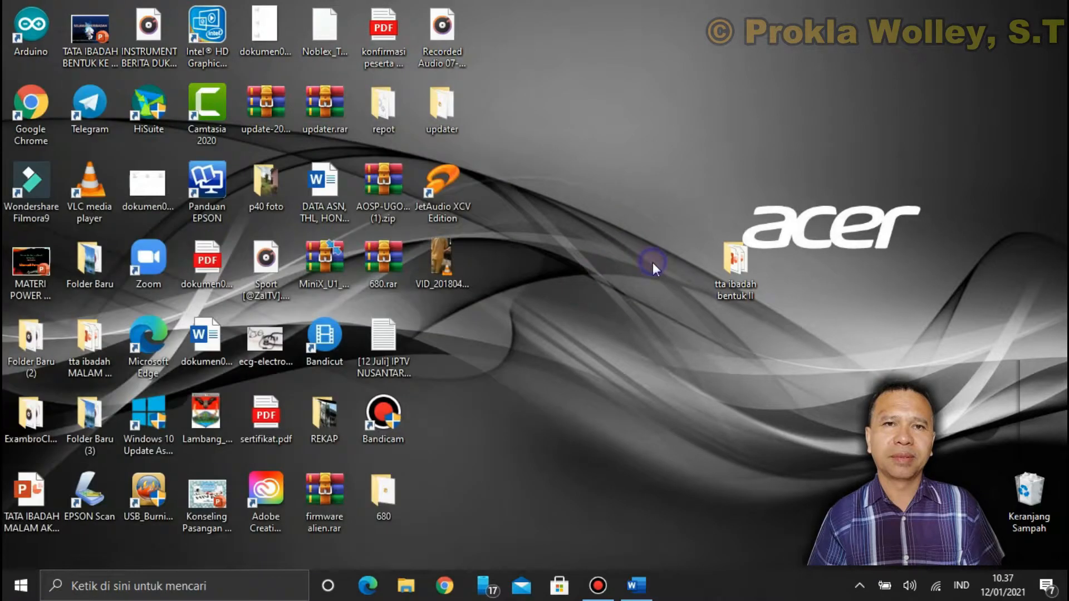
click(21, 589)
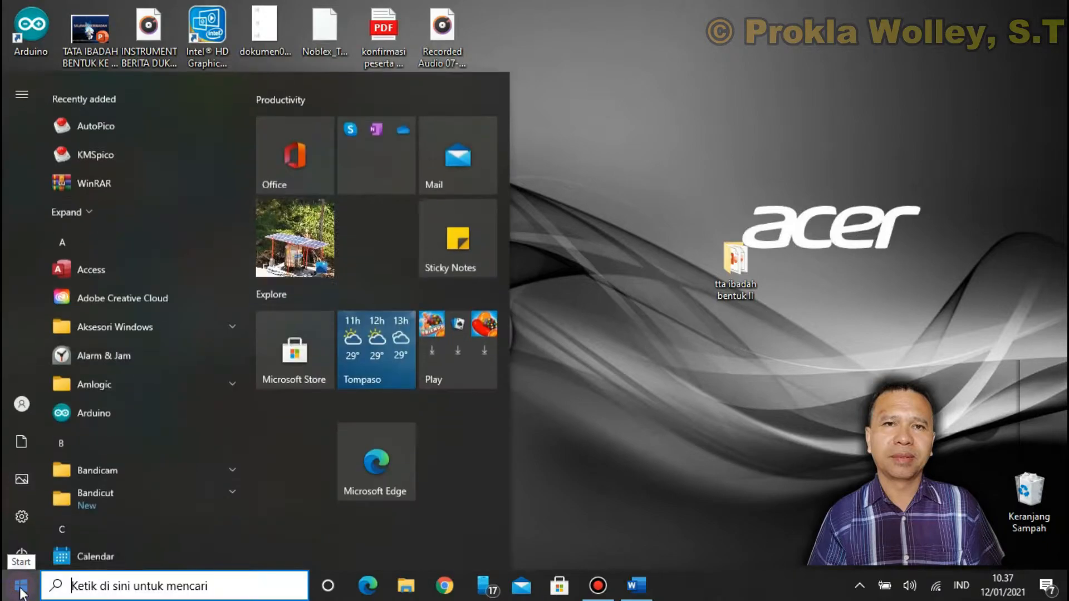
scroll(135, 354, down, 5)
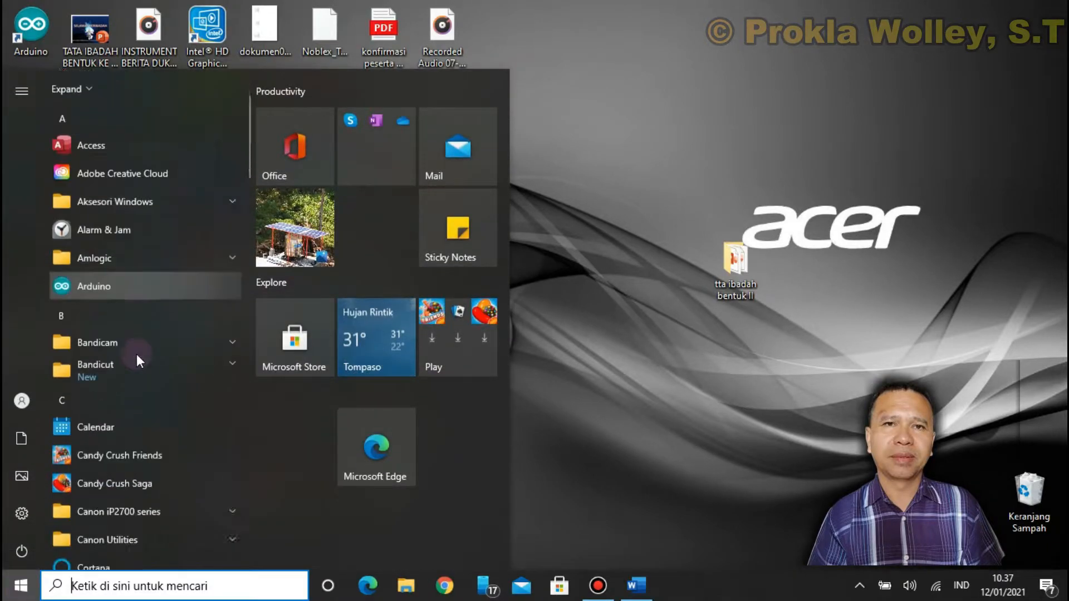
scroll(136, 358, down, 5)
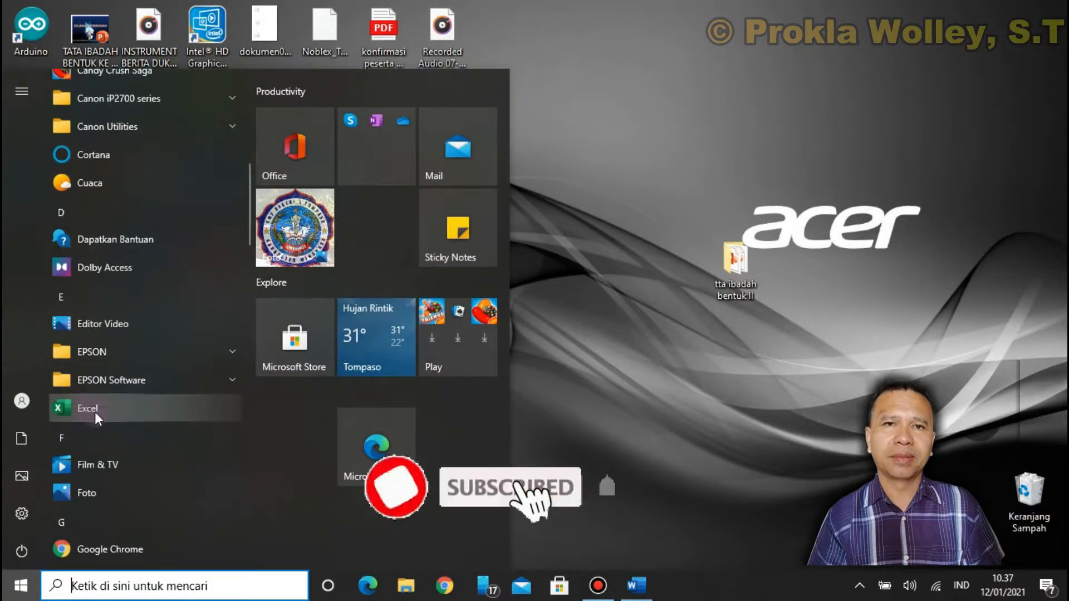
click(91, 408)
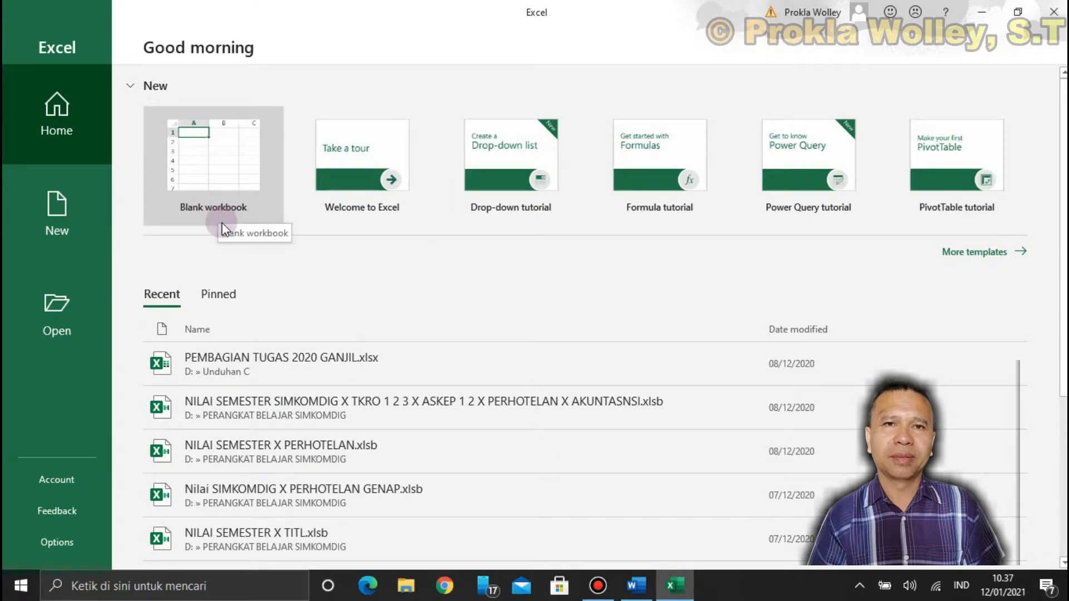
click(61, 225)
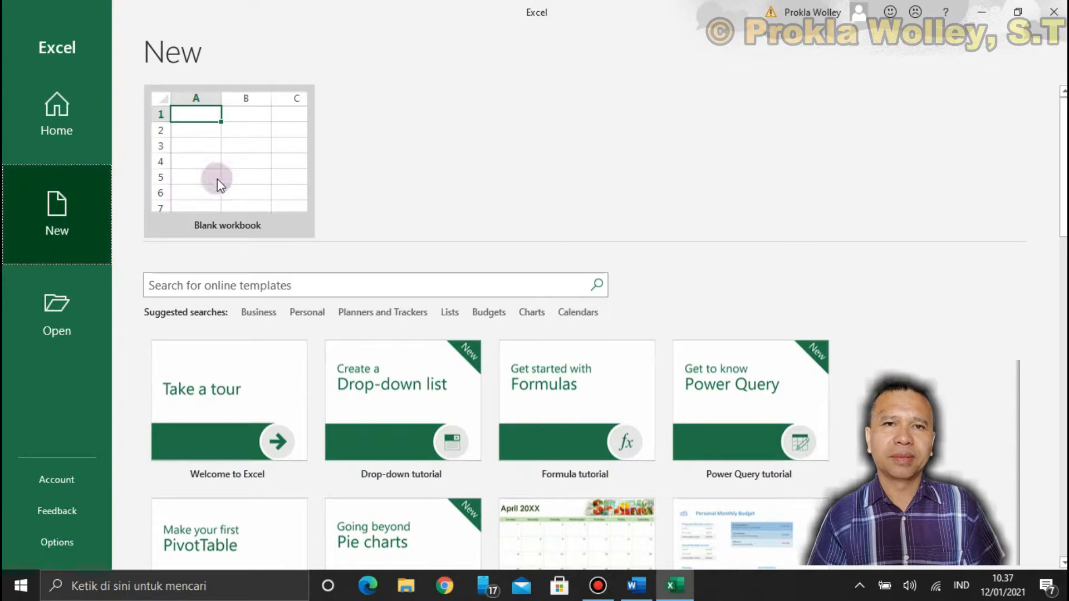
click(269, 178)
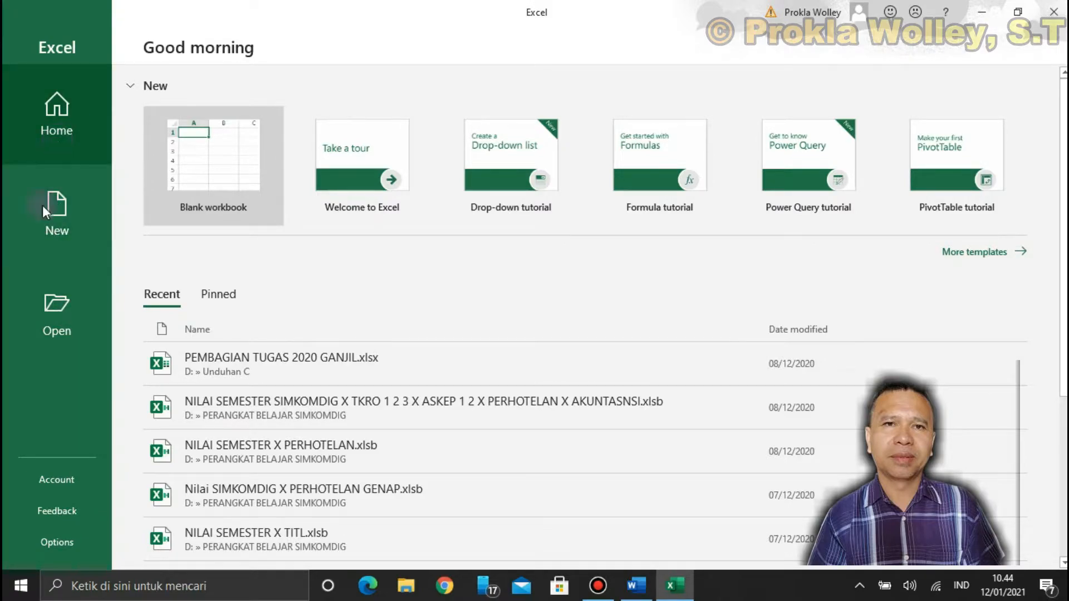
Browse the templates offered for new workbooks, from the tutorials to the calendars, budgets and invoices
click(68, 214)
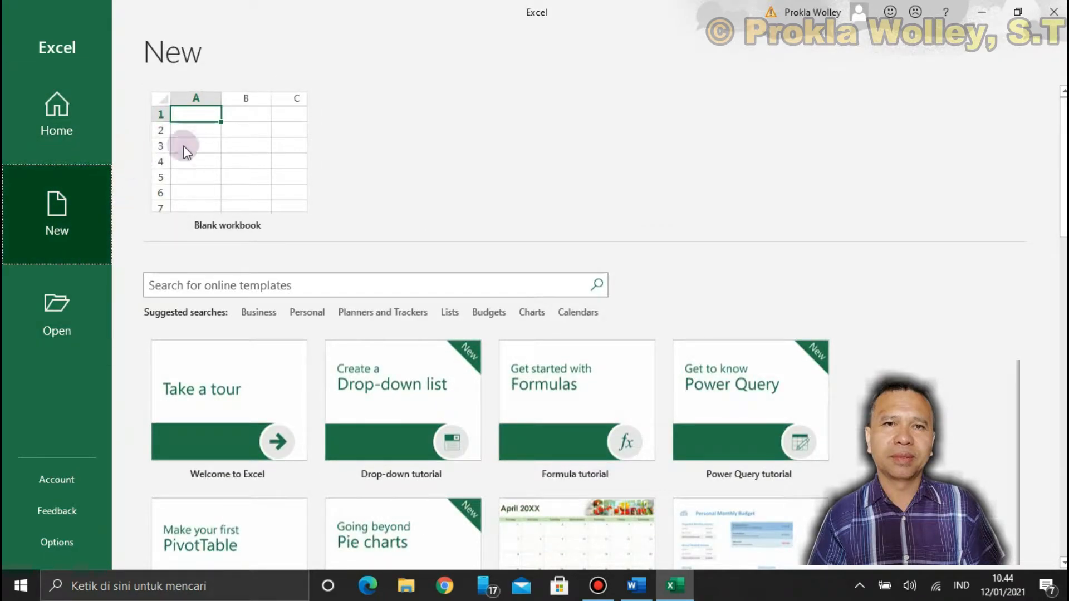
scroll(641, 435, down, 3)
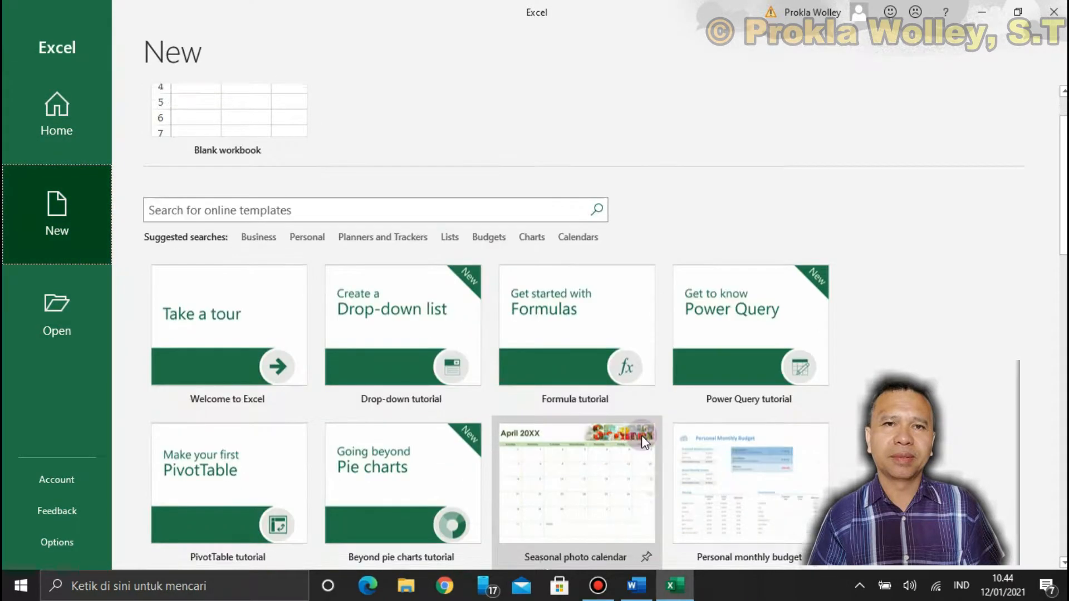
scroll(634, 429, up, 1)
scroll(629, 423, down, 4)
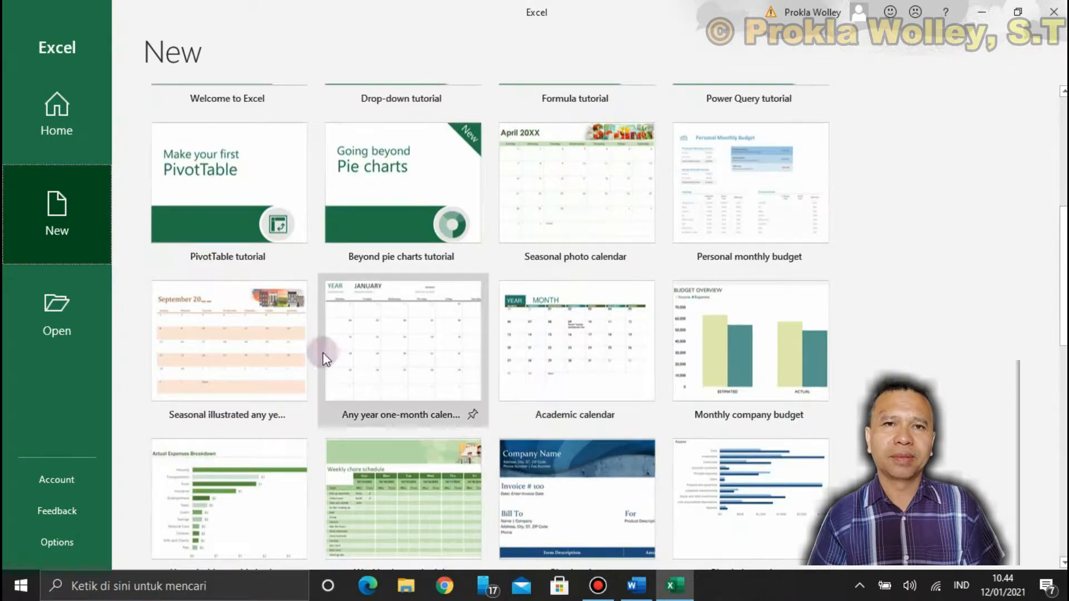
scroll(556, 462, down, 3)
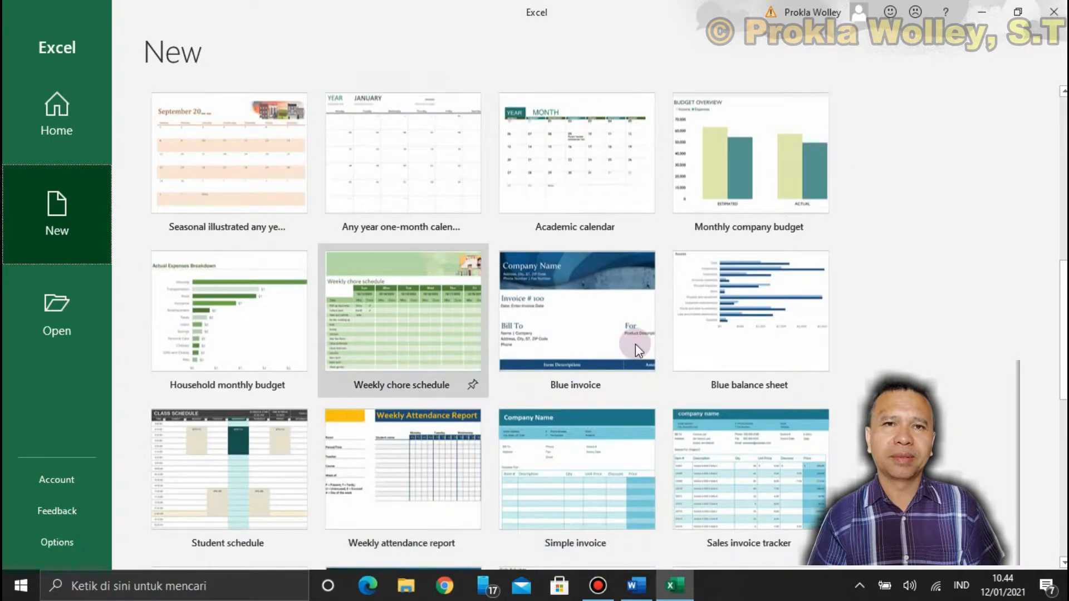
scroll(718, 451, up, 8)
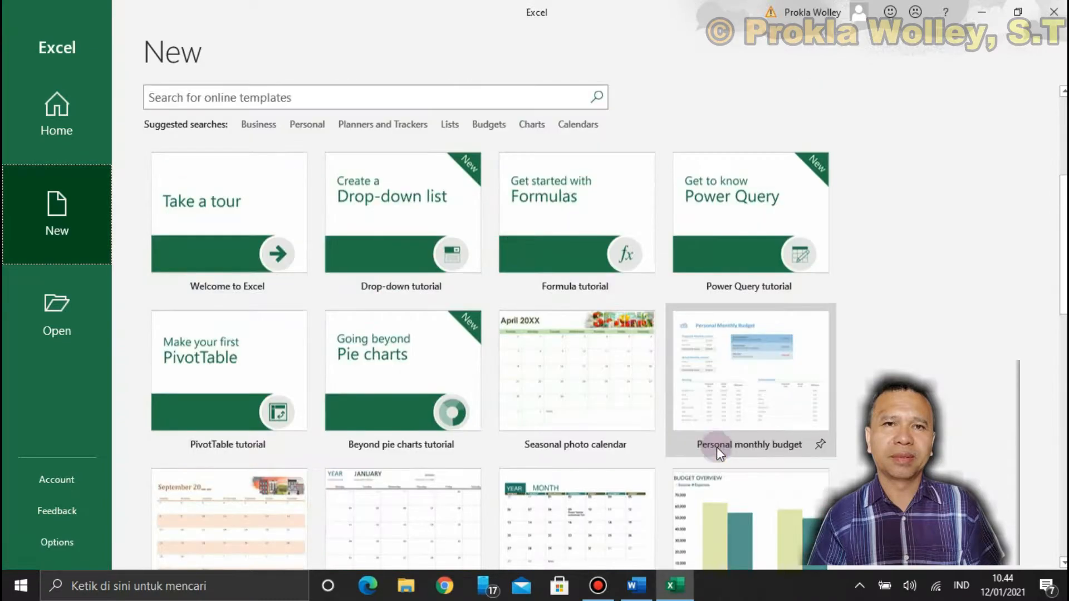
Browse the folders on New Volume (D:) for an existing workbook to open, and close the file browser
click(68, 315)
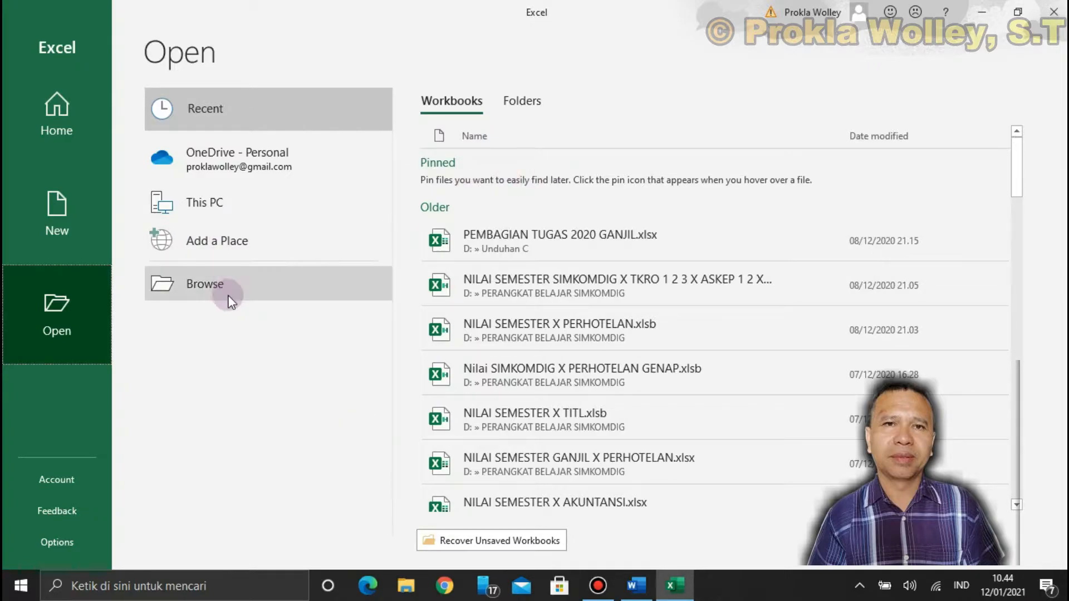
click(198, 283)
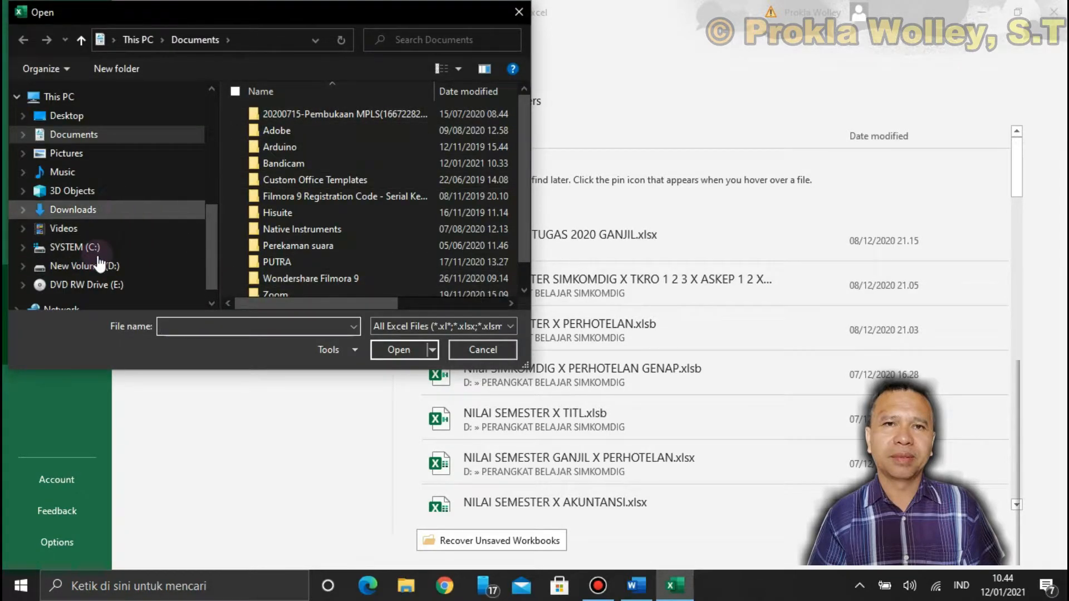
click(150, 265)
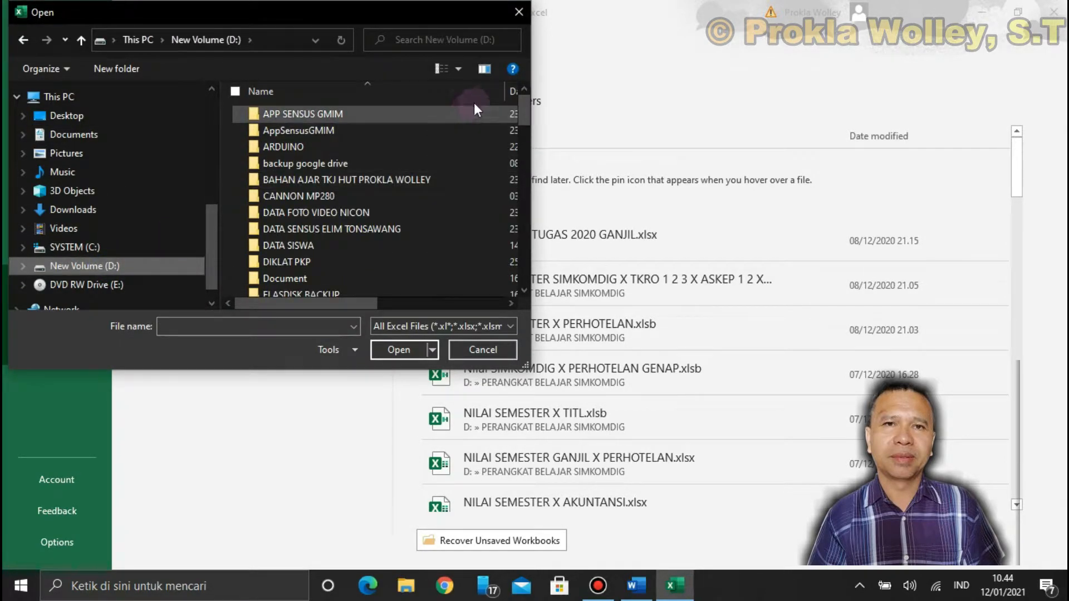
drag(522, 112, 493, 187)
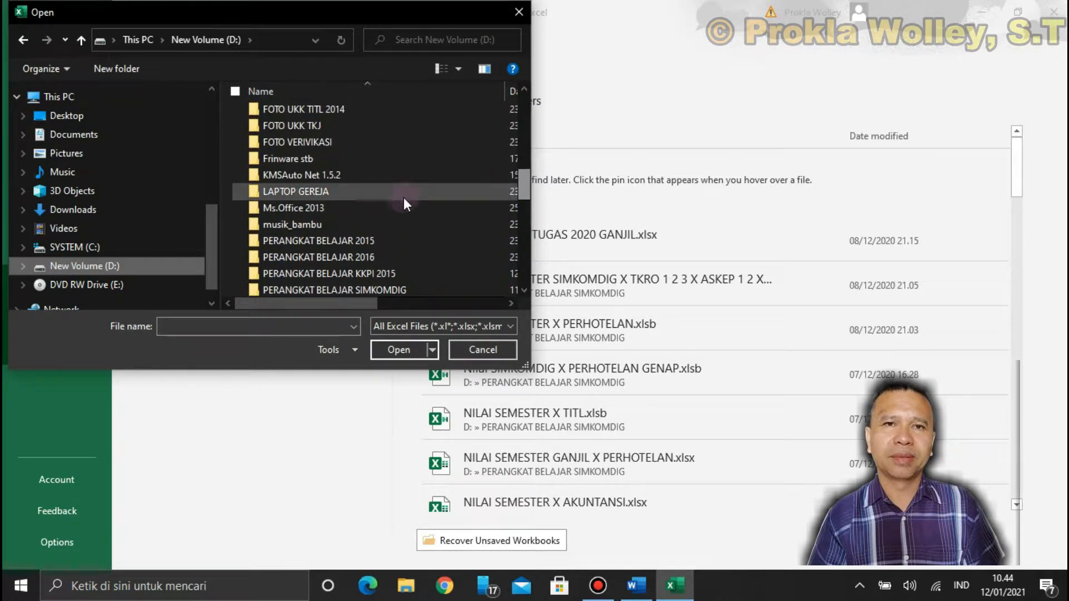
click(312, 260)
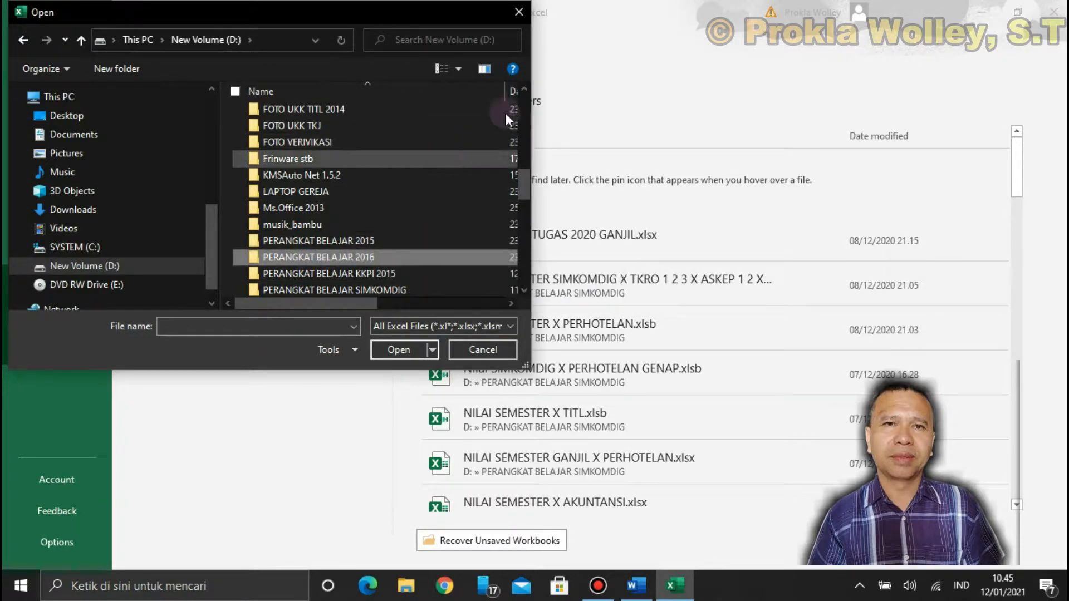
scroll(349, 208, down, 5)
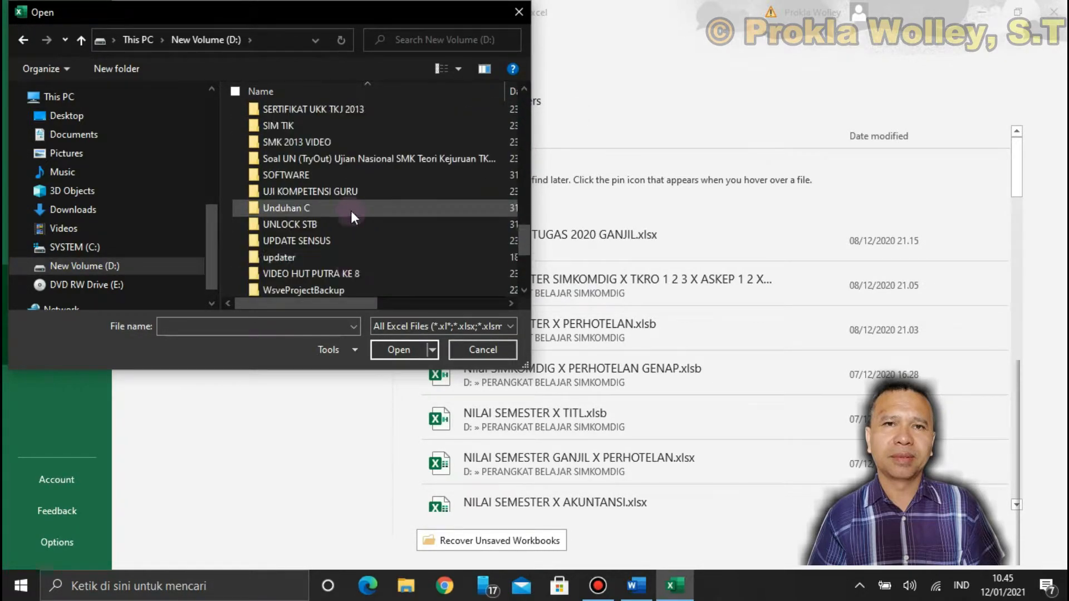
scroll(352, 215, up, 2)
click(519, 12)
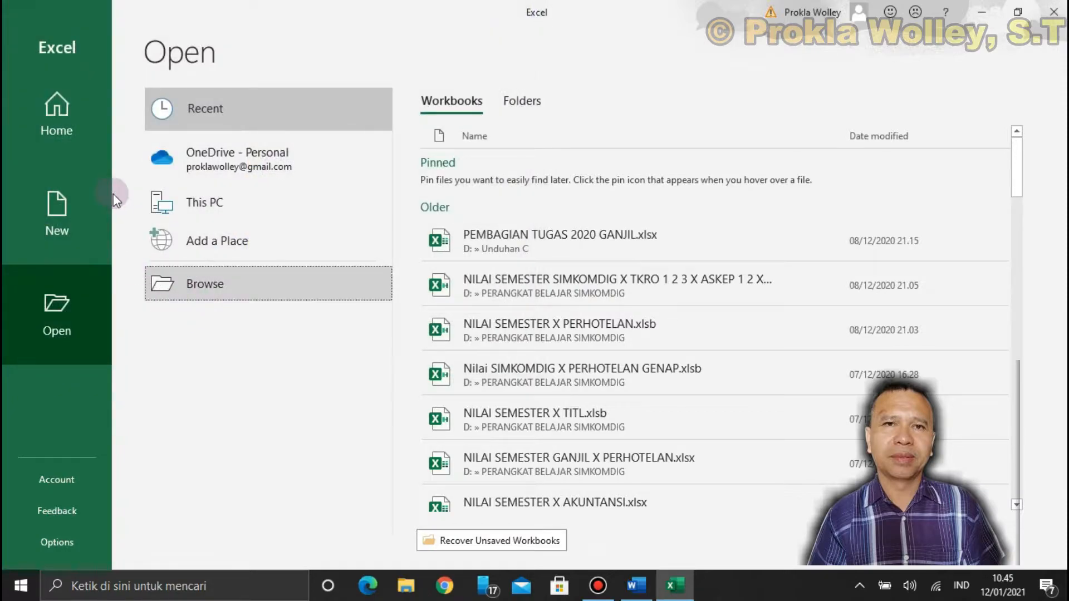
Return to the options for new files and create a blank workbook with the Home commands shown
click(50, 222)
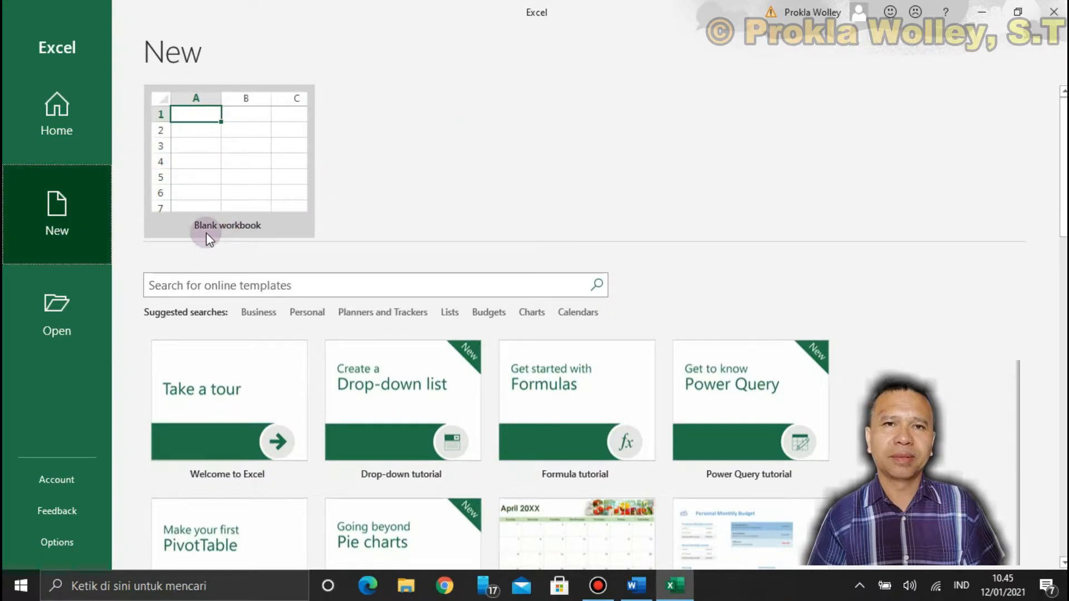
click(252, 170)
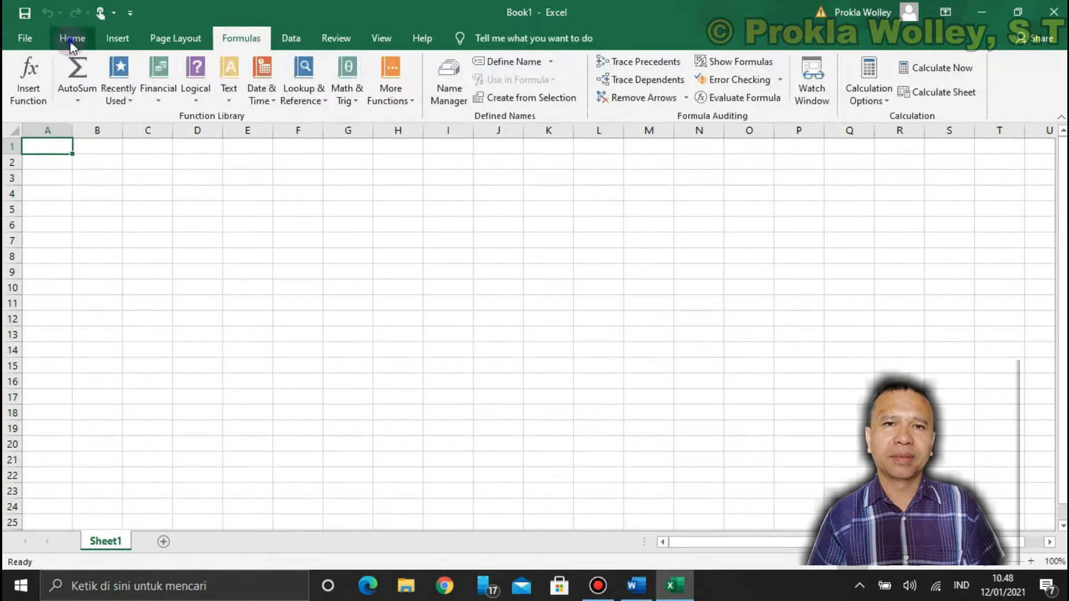
click(72, 39)
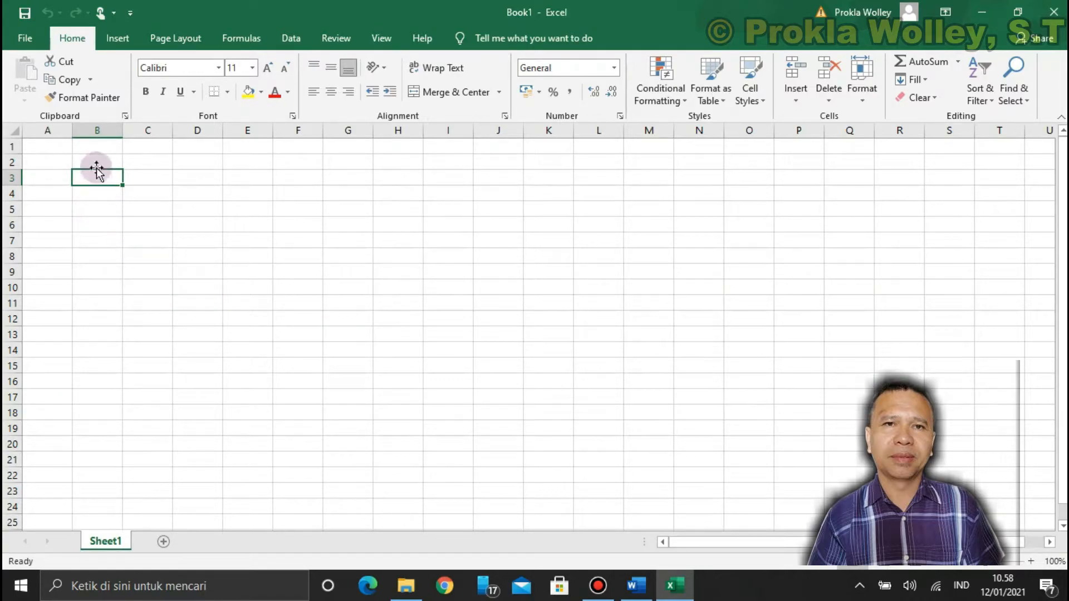
Show how whole columns and rows are selected, using column B, rows 1 to 3, and columns A to C one at a time
click(101, 129)
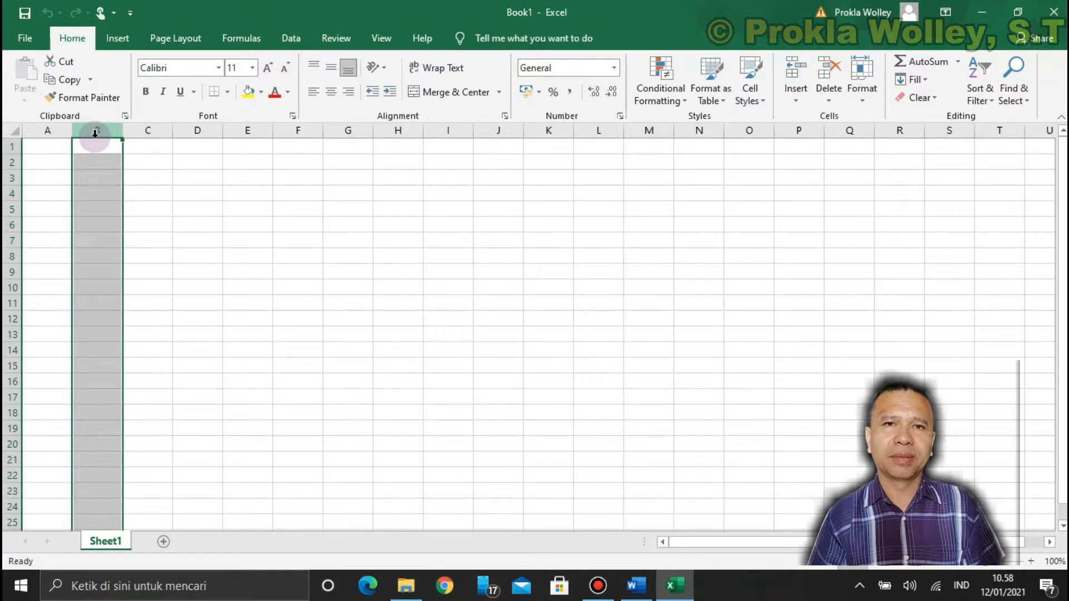
click(207, 228)
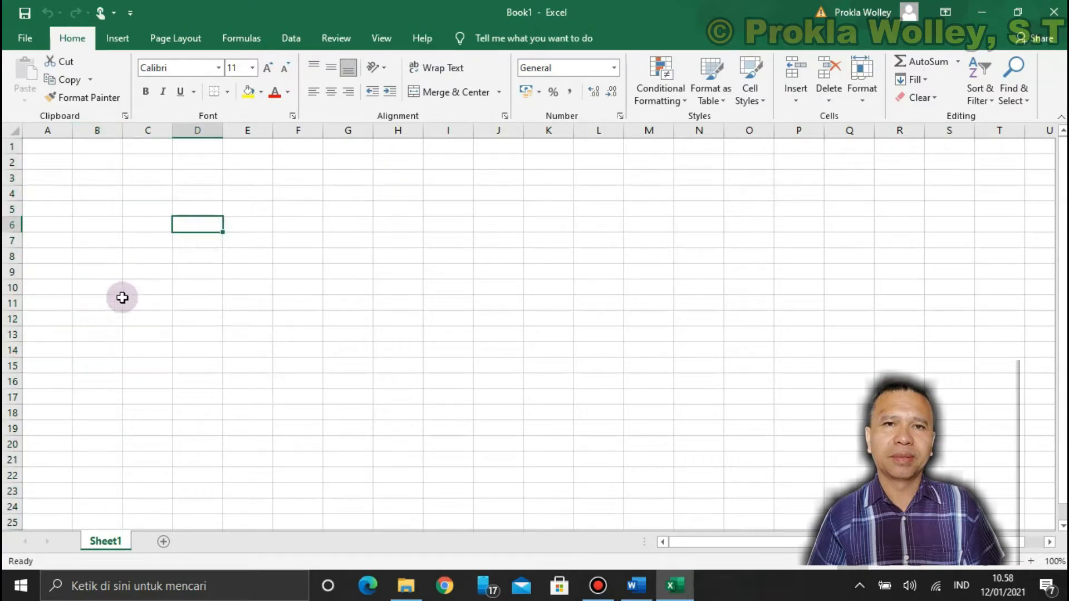
click(10, 149)
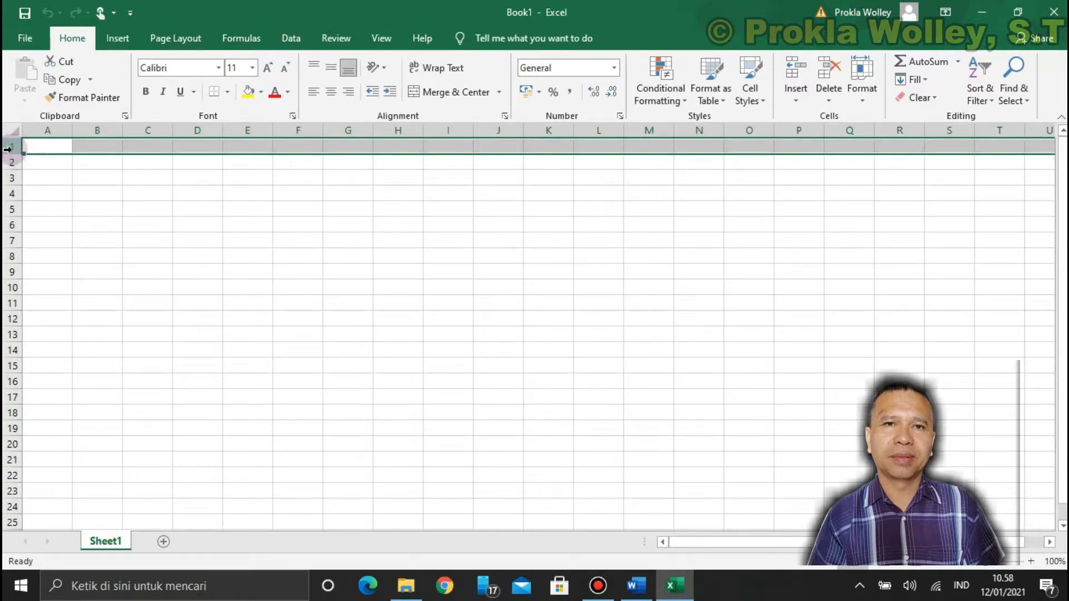
click(5, 164)
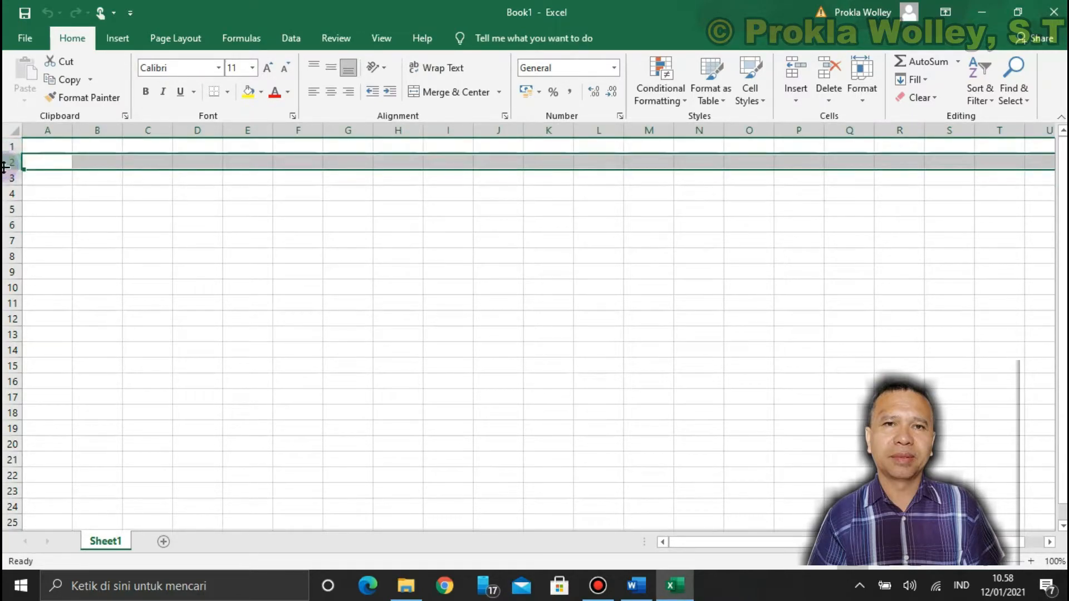
click(8, 178)
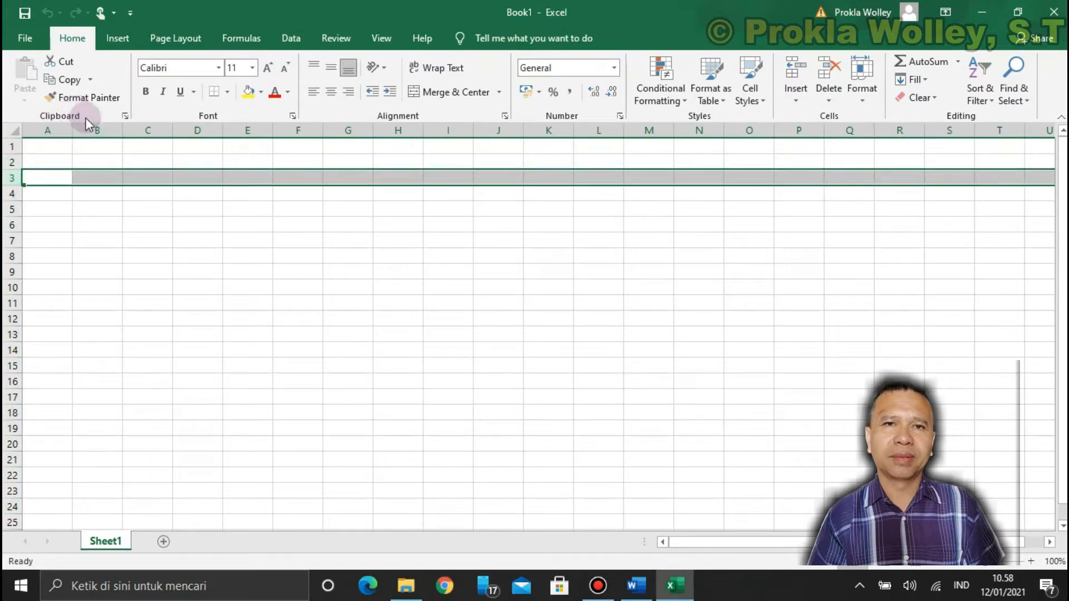
click(97, 129)
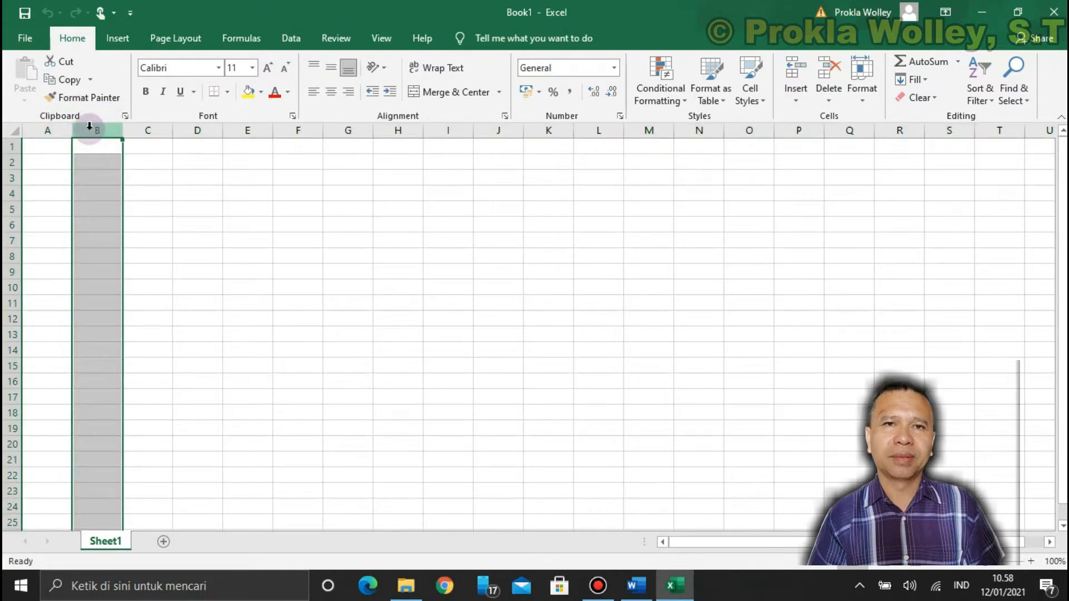
click(58, 129)
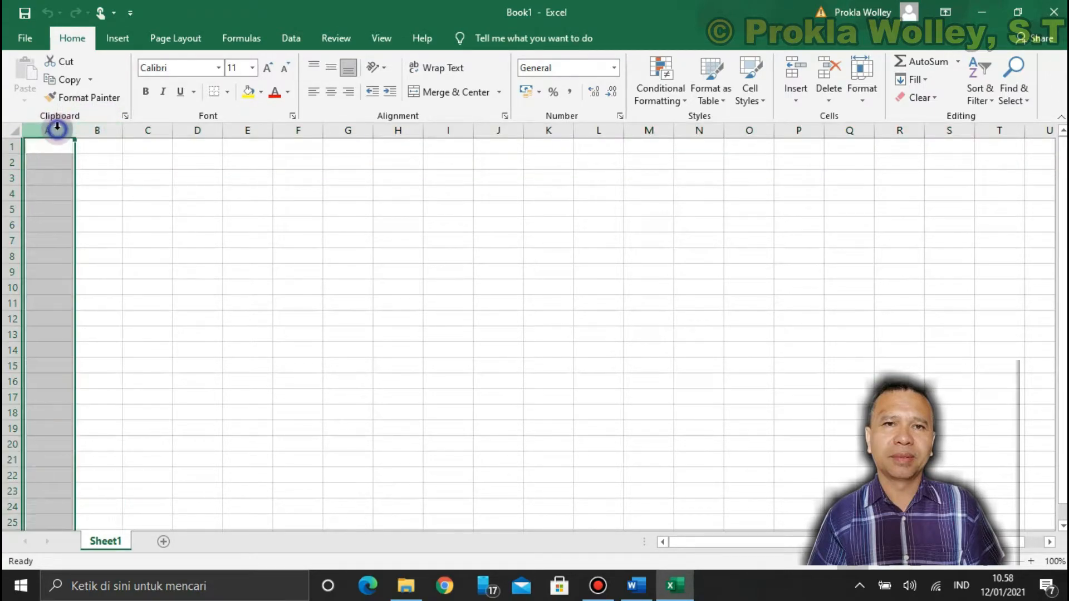
click(100, 128)
click(148, 124)
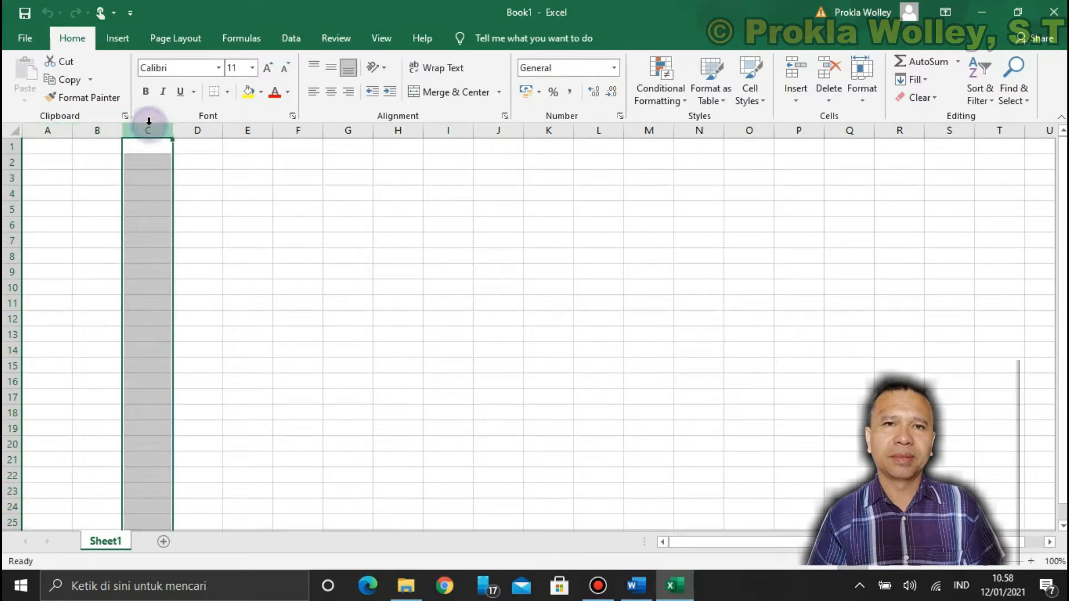
Show how single cells are selected, including A3, B3, A2, C2, F10, A16 and B6, ending on cell B3
click(88, 172)
click(44, 177)
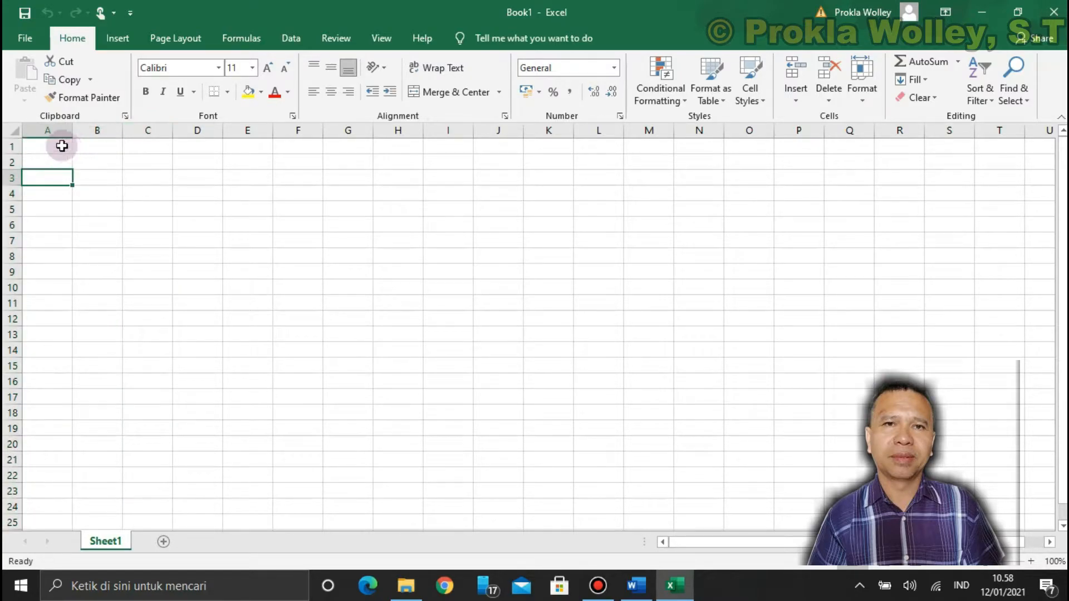
click(116, 174)
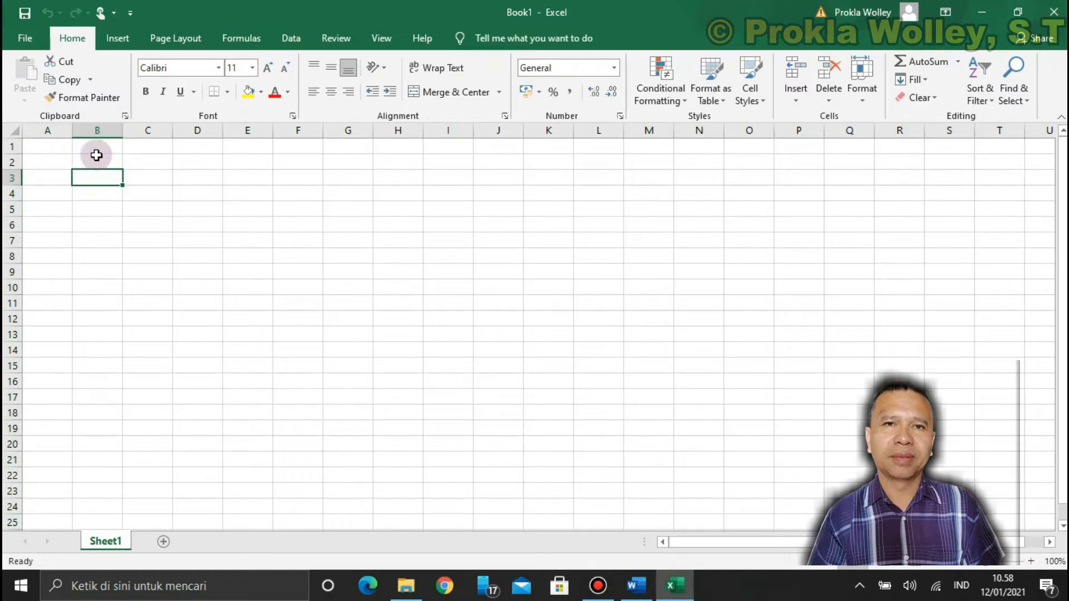
click(49, 165)
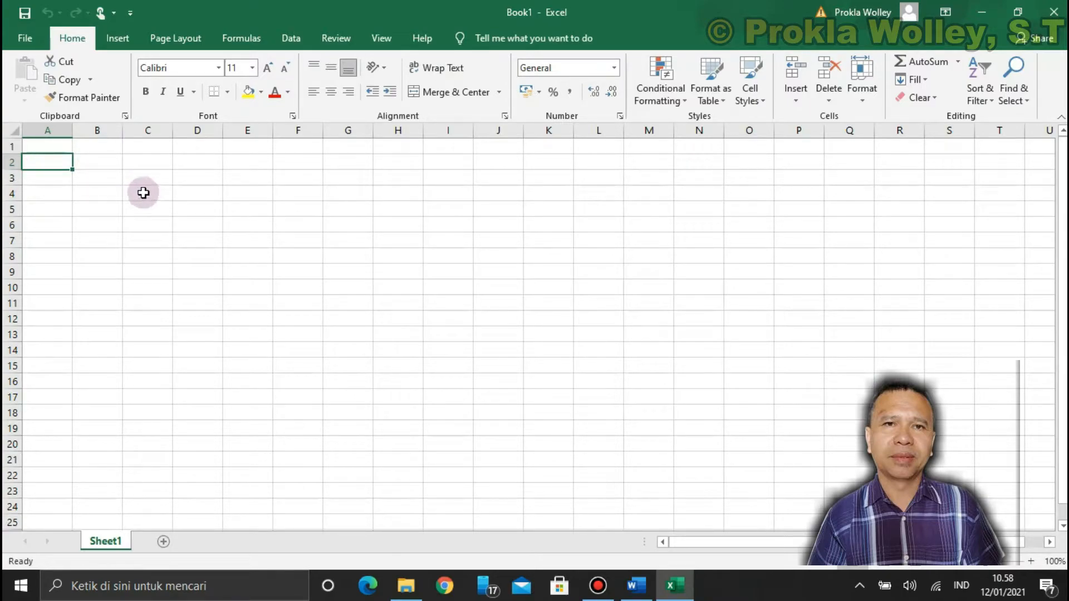
click(148, 161)
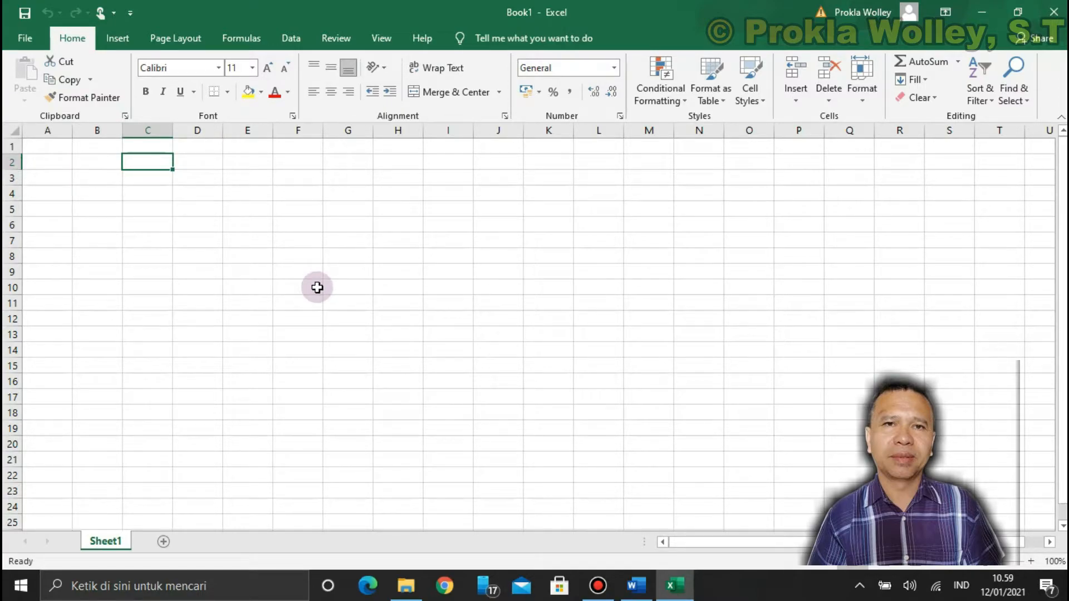
click(316, 287)
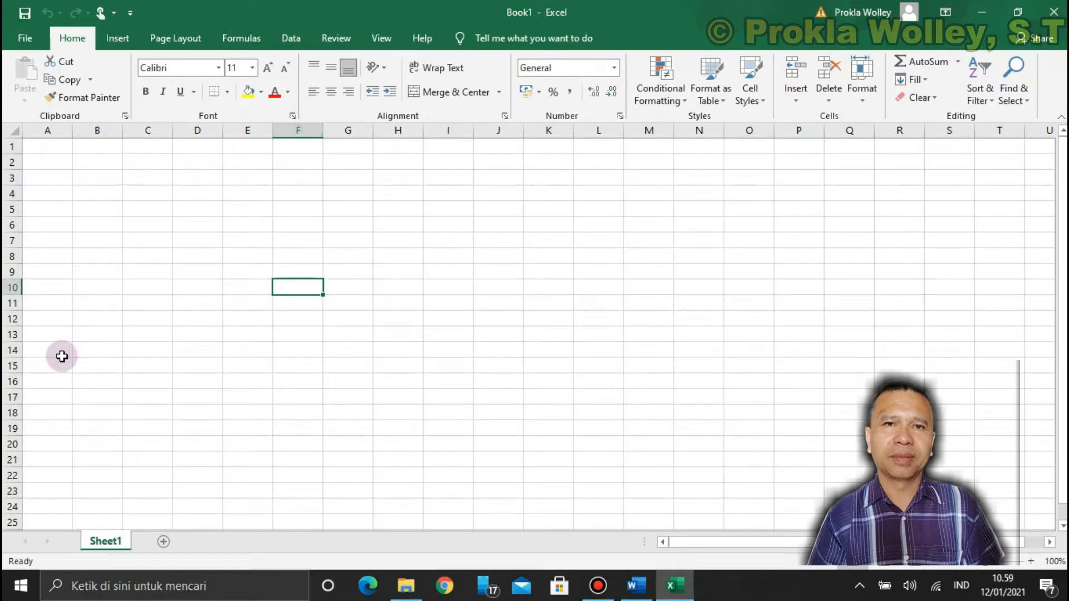
click(49, 382)
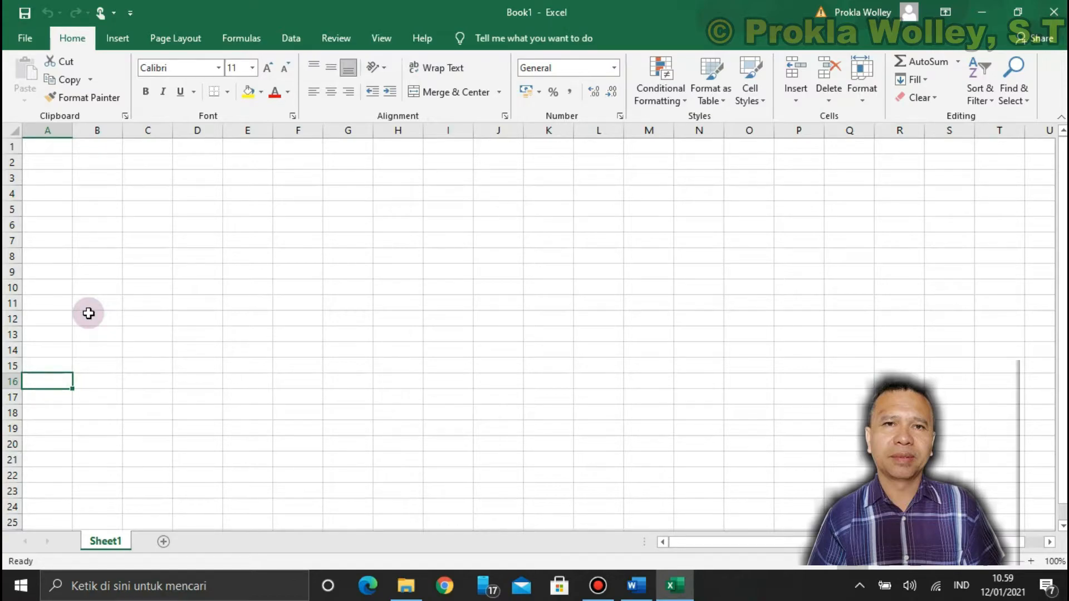
click(96, 220)
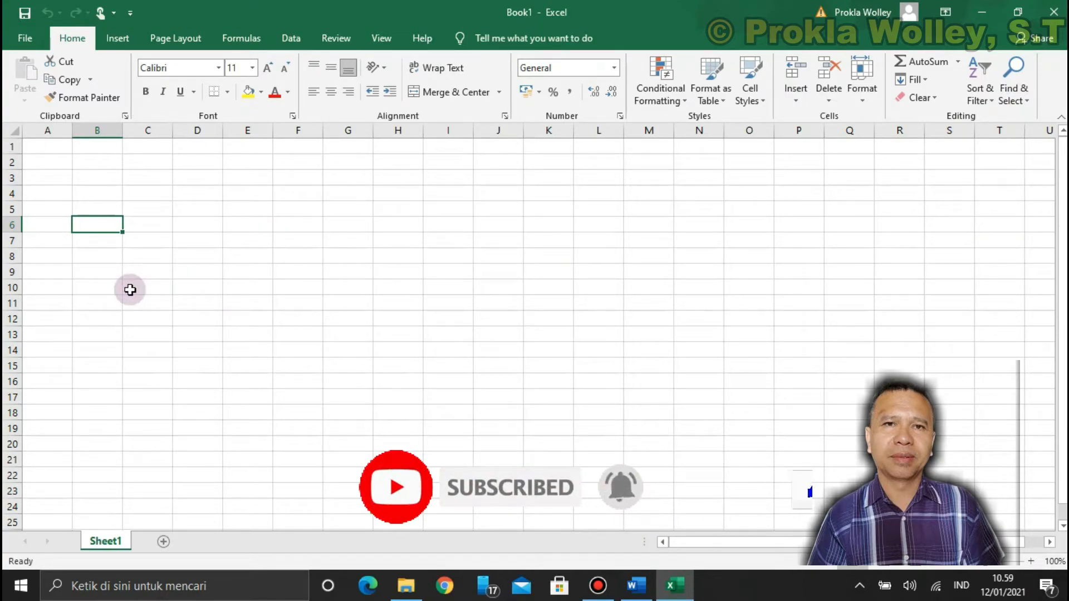
click(106, 179)
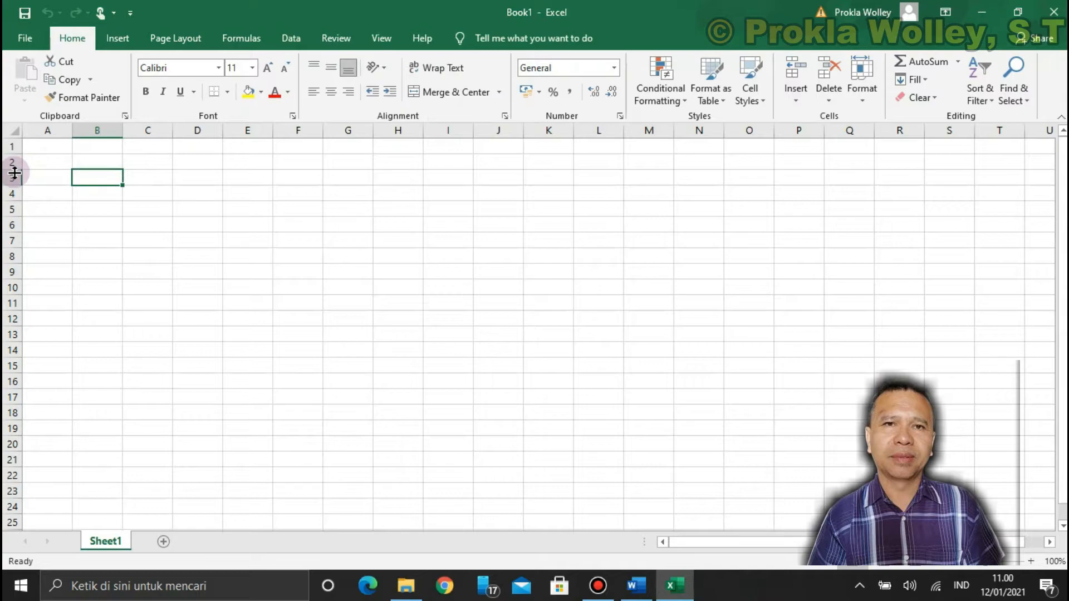
Make row 3 slightly taller, widen column B moderately and narrow column A a little
drag(15, 169, 8, 211)
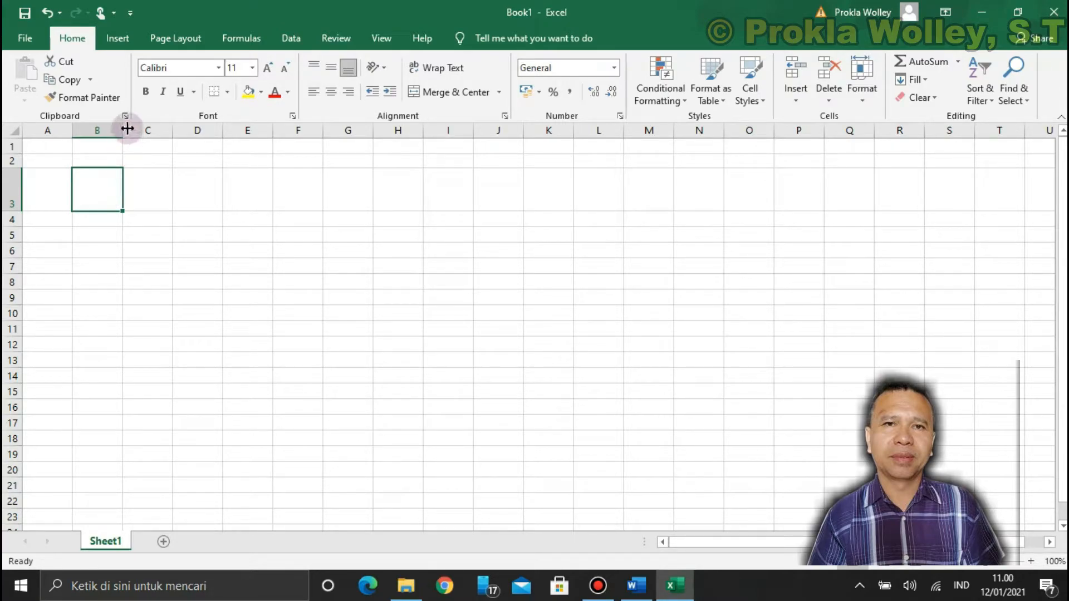
drag(123, 128, 179, 132)
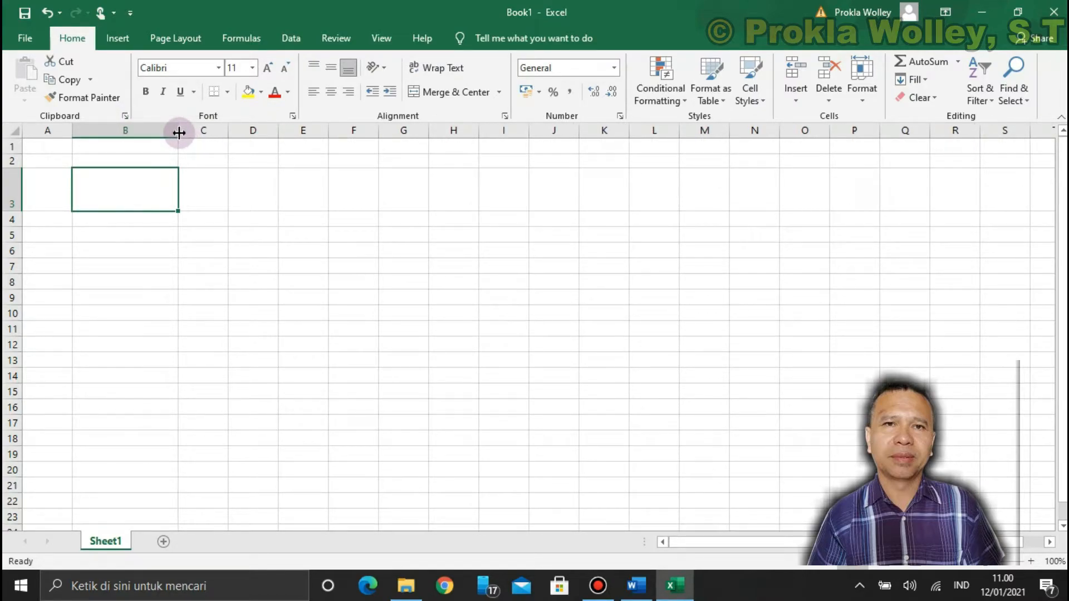
drag(178, 133, 144, 145)
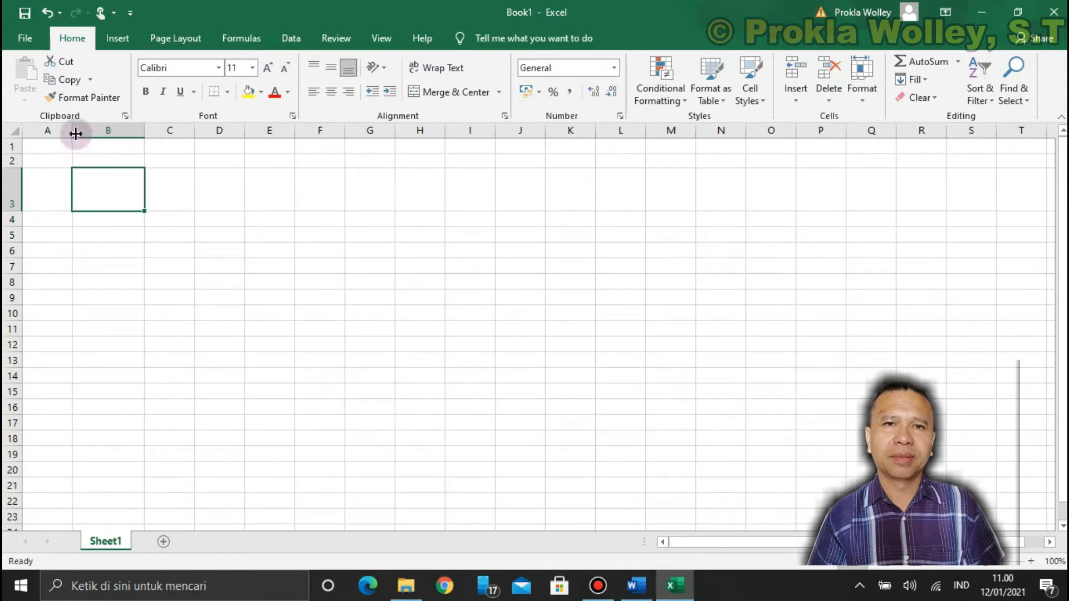
mouse_move(70, 133)
mouse_down()
mouse_move(50, 143)
mouse_move(65, 129)
mouse_up()
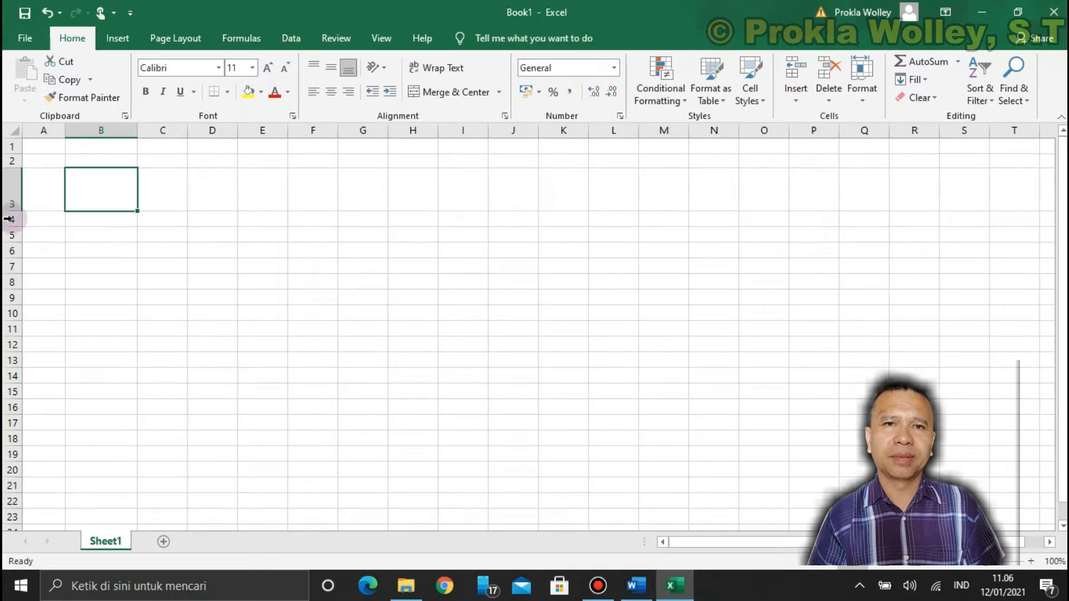
drag(14, 212, 14, 190)
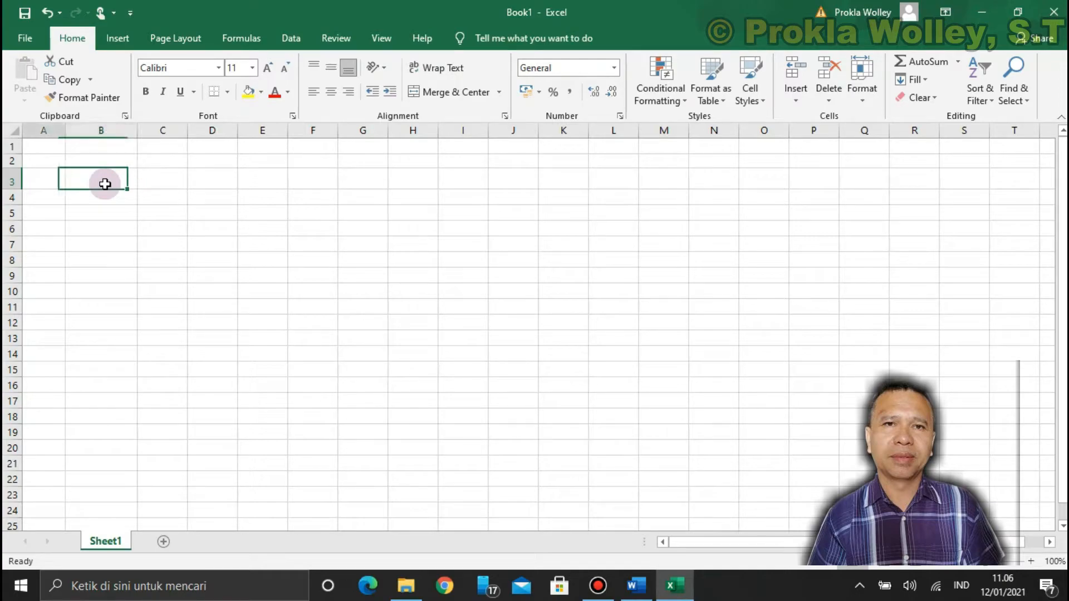
Enter the table headings "no" in A3, "nama siswa" in B3 and "jenis kelamin" in C3
key(Left)
text(no)
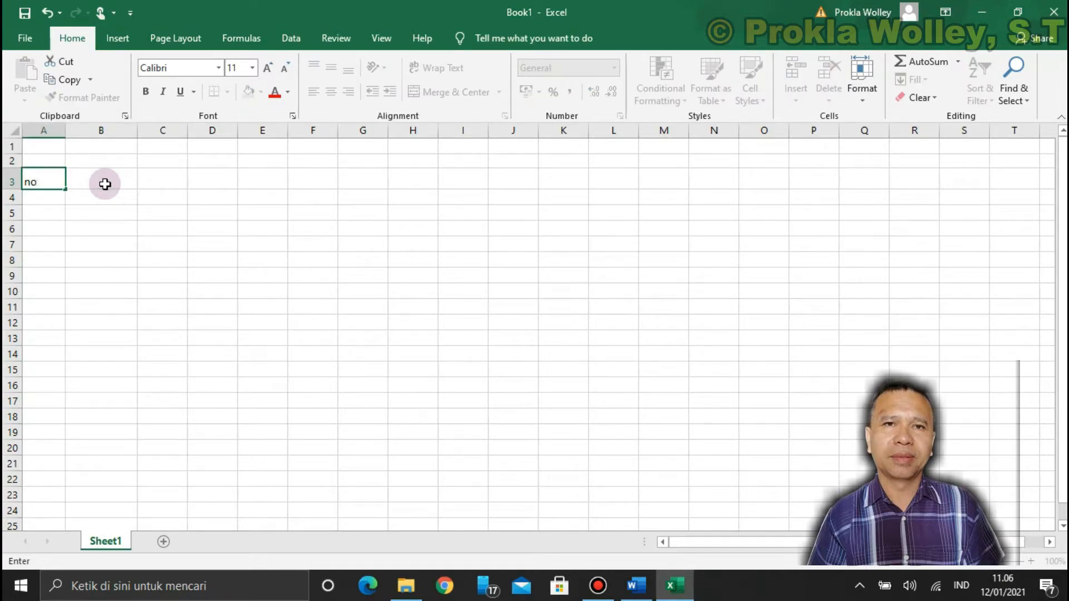
click(105, 183)
text(nama siswa)
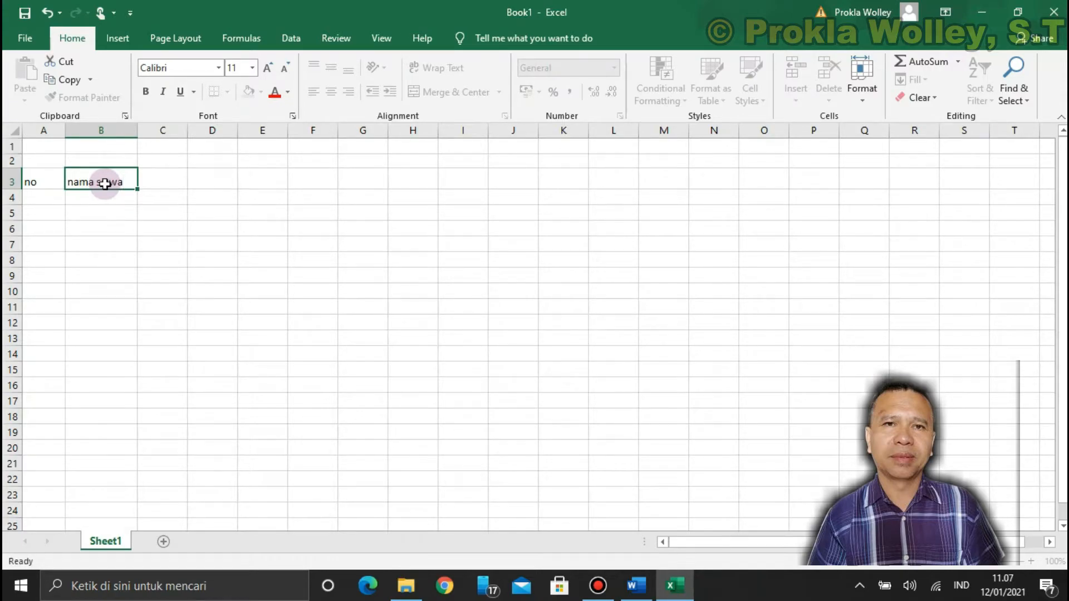
key(Tab)
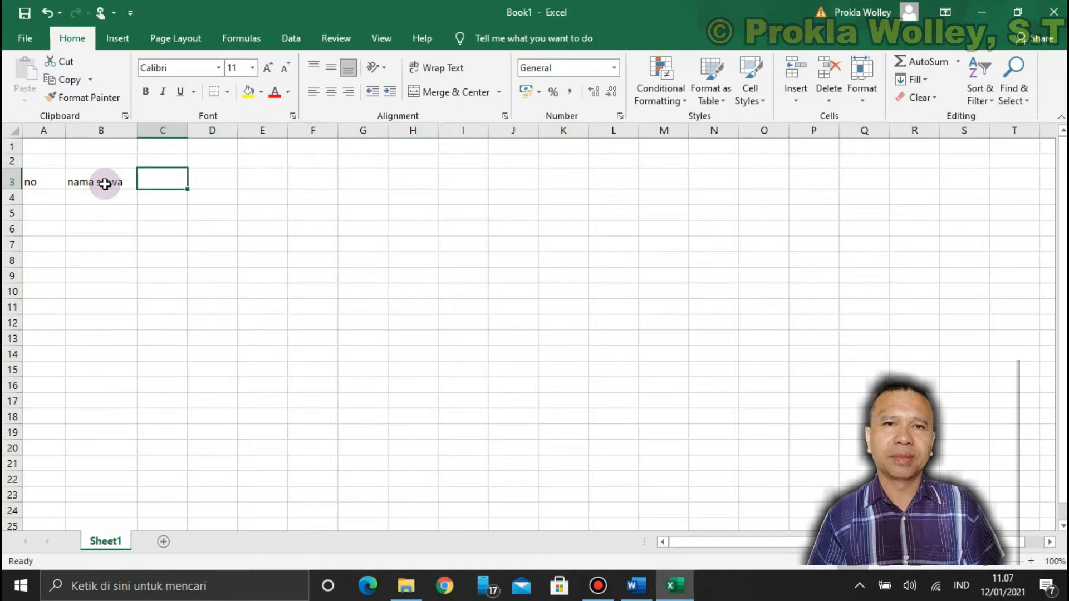
text(jenis kelamin)
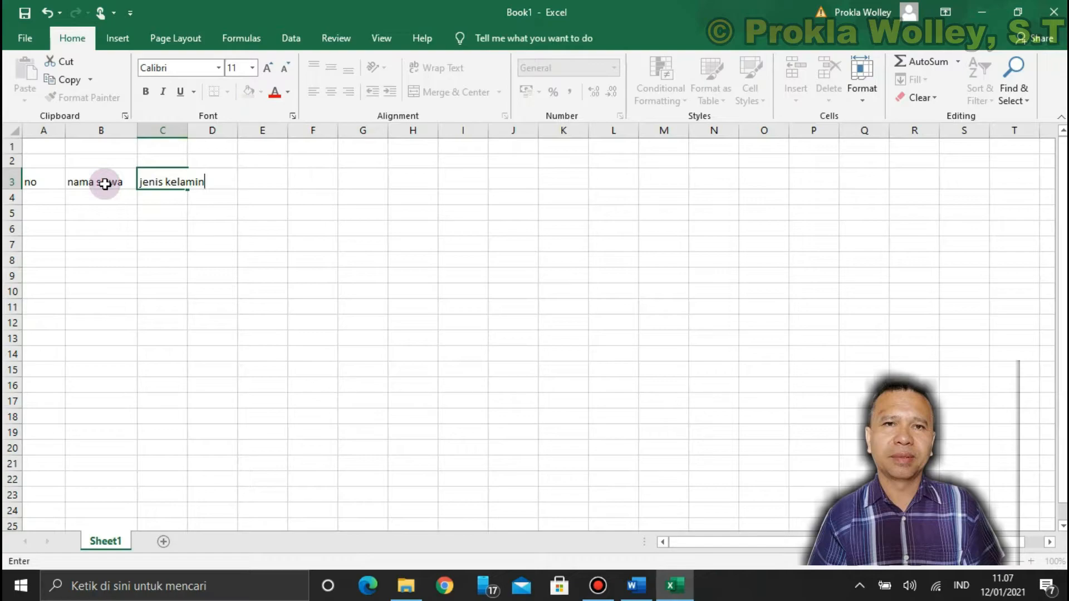
key(Return)
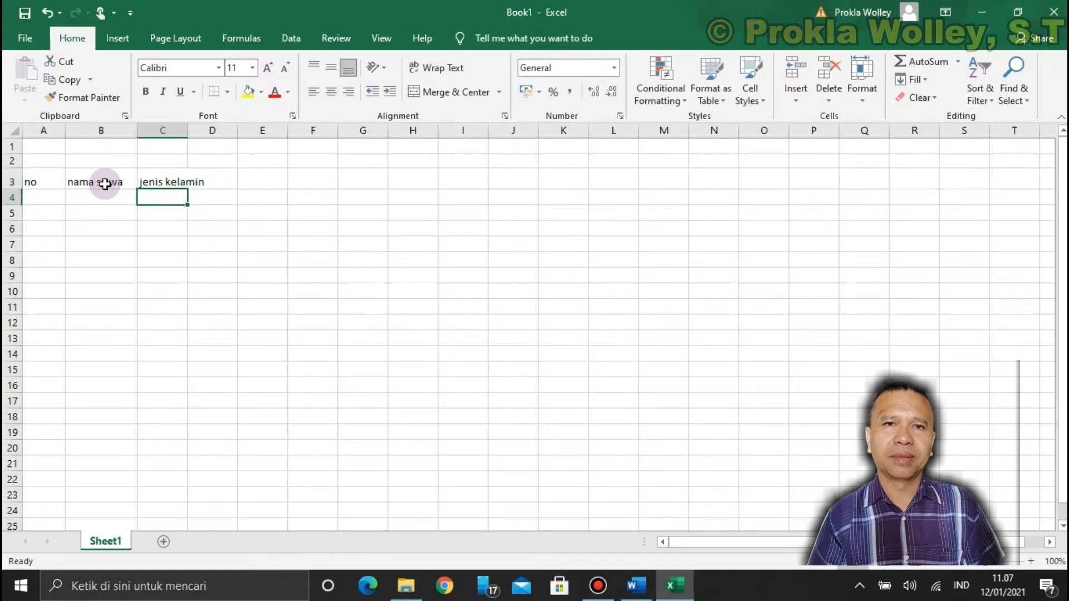
Enter the subheadings "laki" in C4 and "perempuan" in D4 beneath the "jenis kelamin" heading
text(laki)
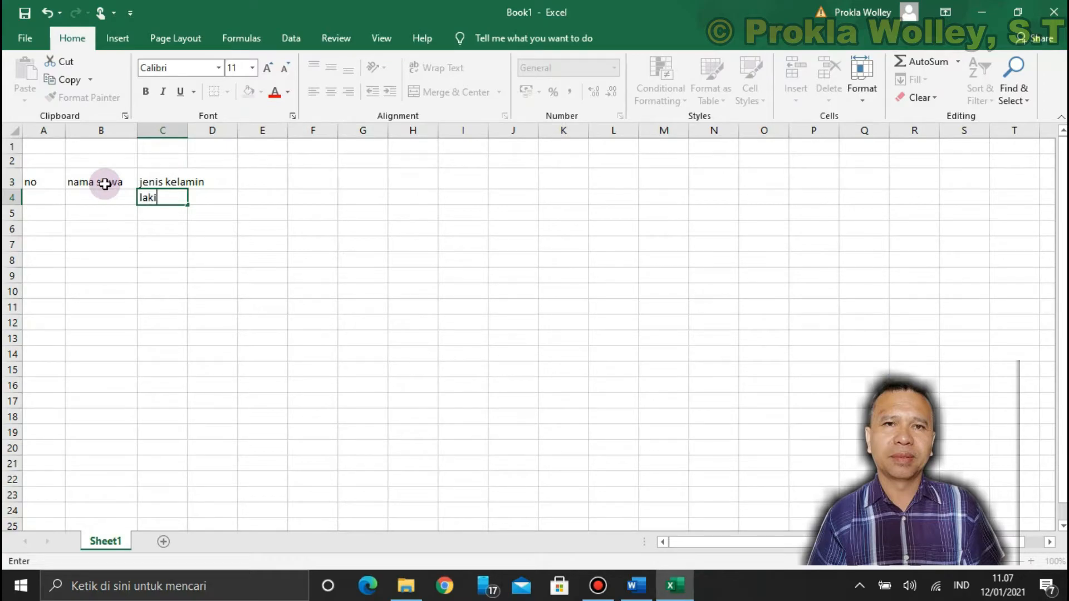
key(Tab)
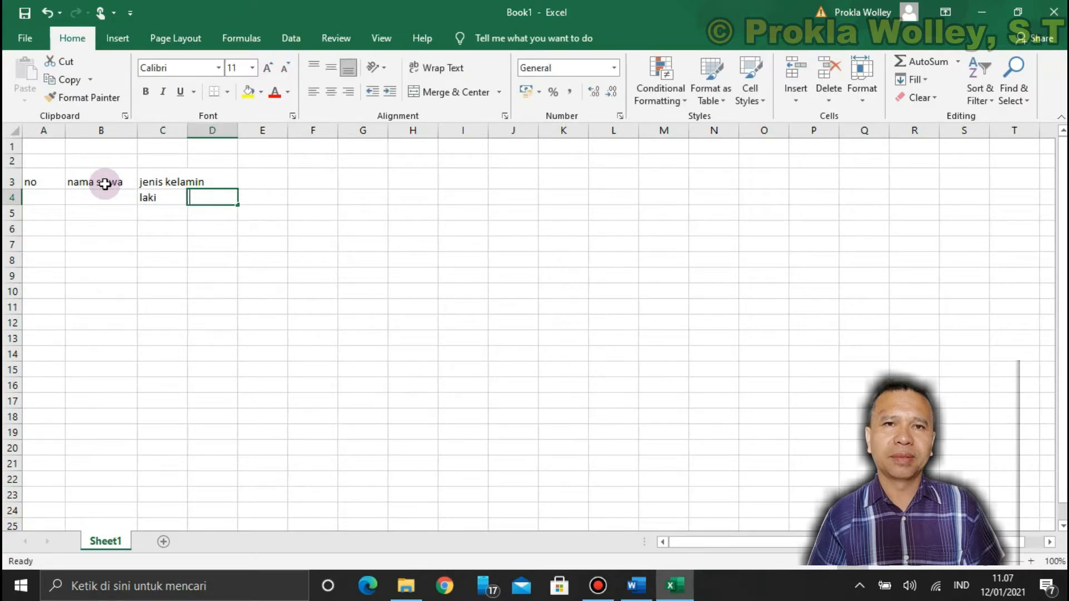
text(perempuan)
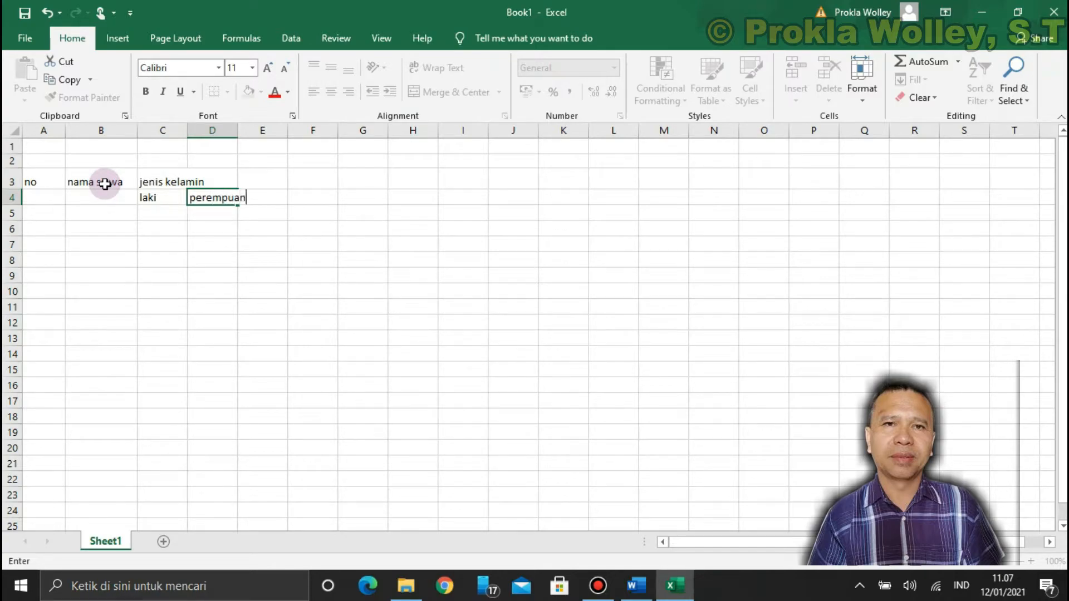
key(Tab)
key(Return)
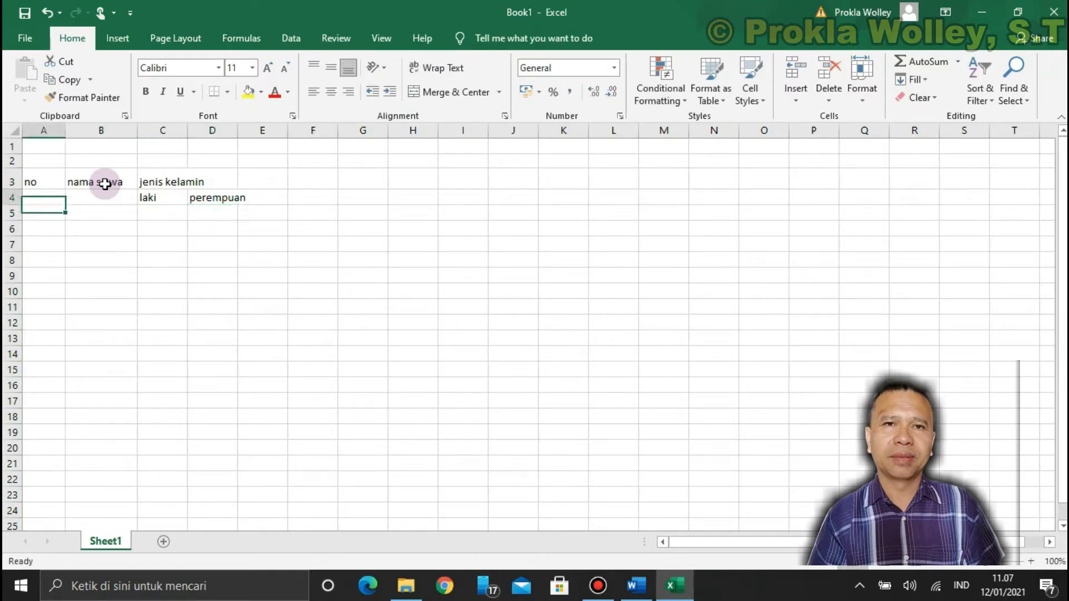
key(Up)
key(Right)
key(Right)
key(Right)
key(Right)
key(Left)
key(Left)
key(Left)
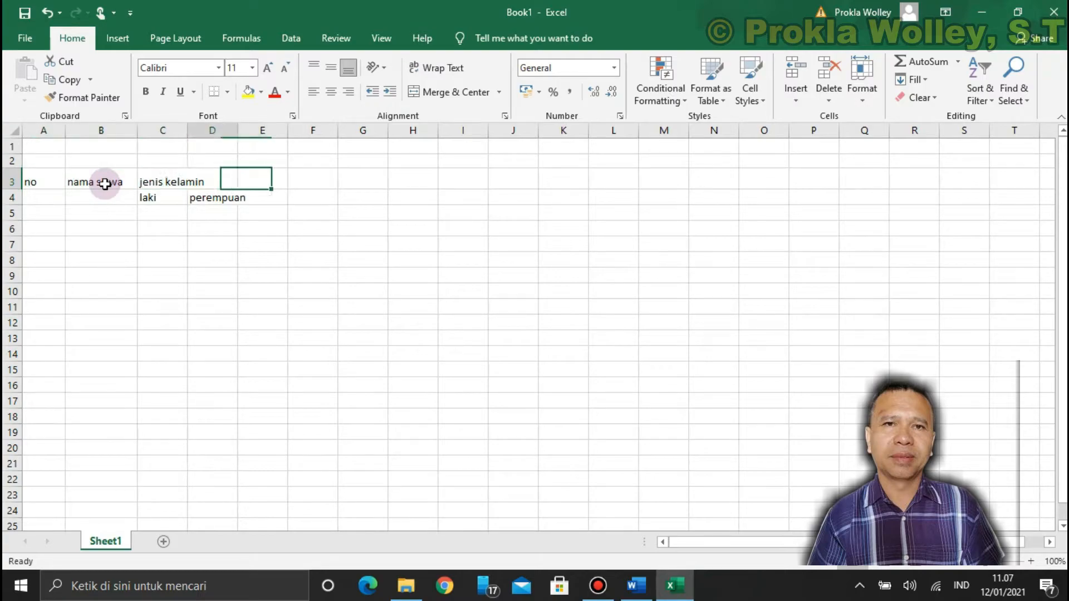
key(Left)
key(Right)
key(Right)
key(Left)
key(Left)
Center the headings in A3:E4 horizontally and widen columns C and D so their text fits
drag(37, 180, 263, 202)
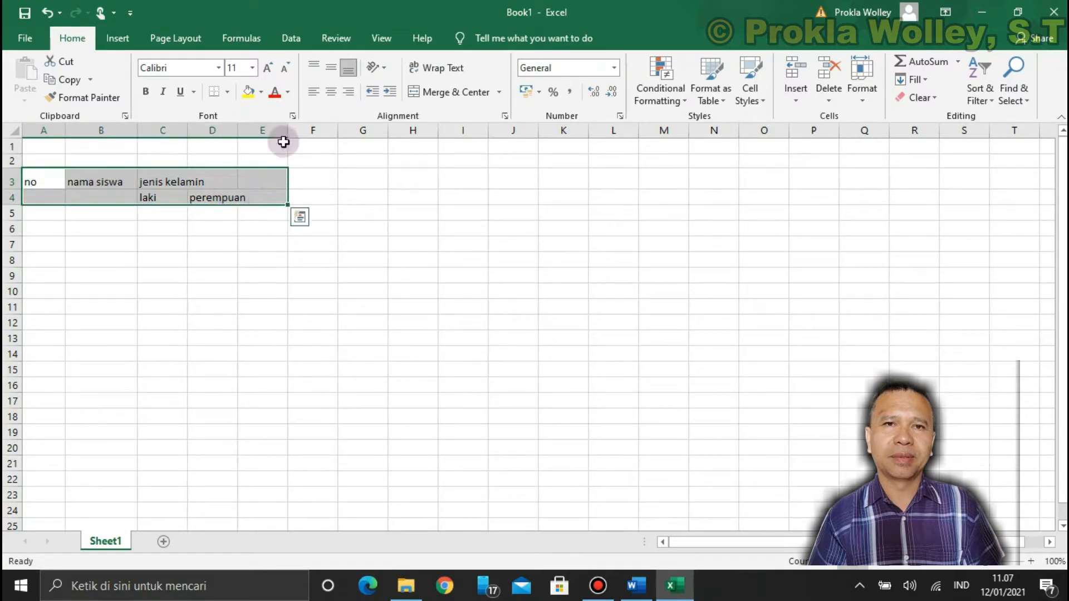
click(332, 92)
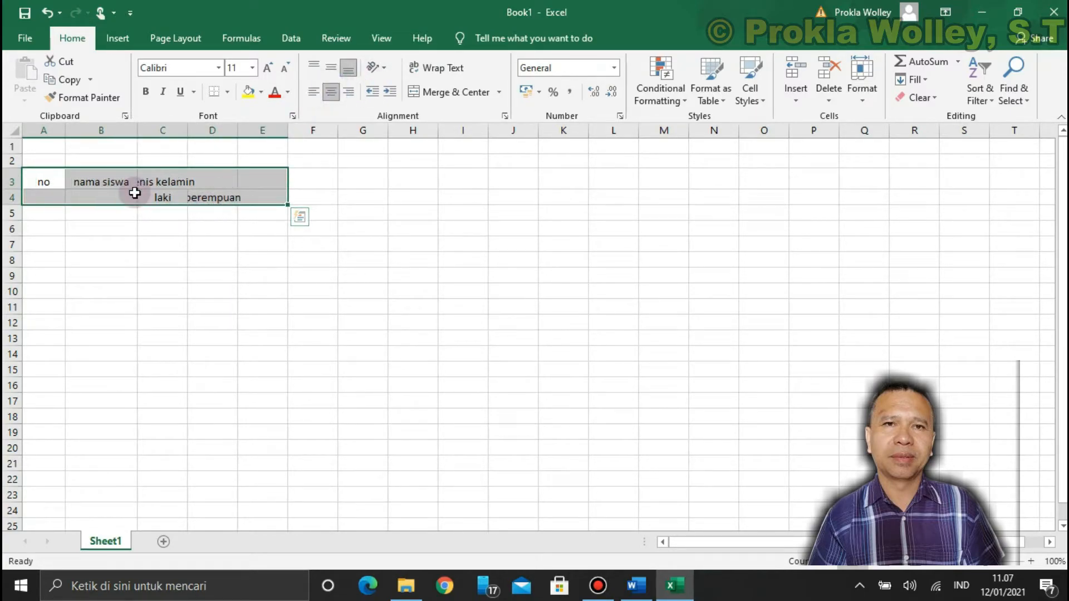
click(107, 181)
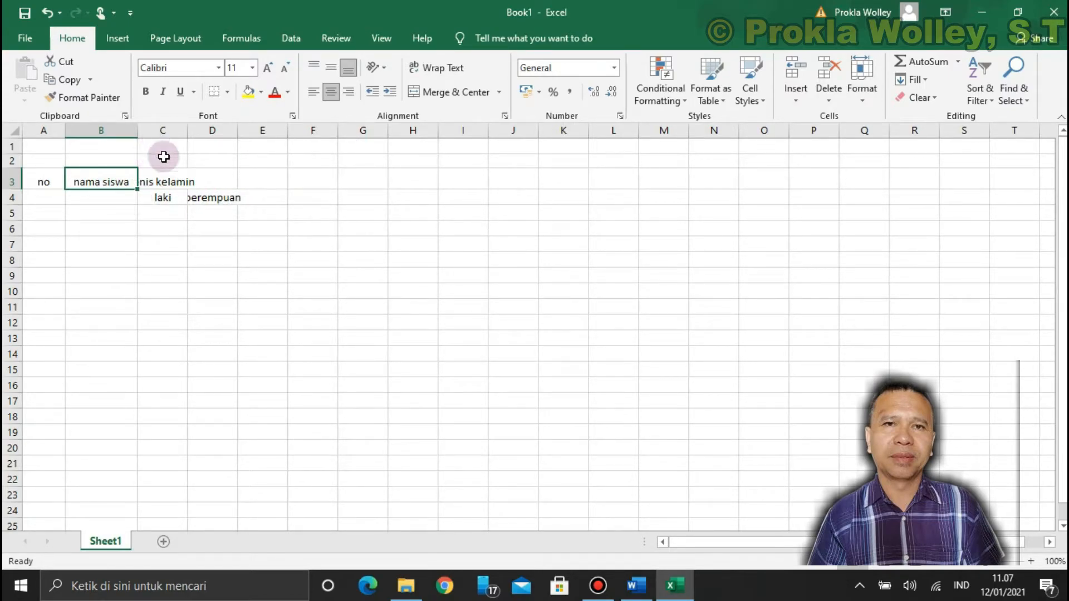
drag(187, 131, 214, 136)
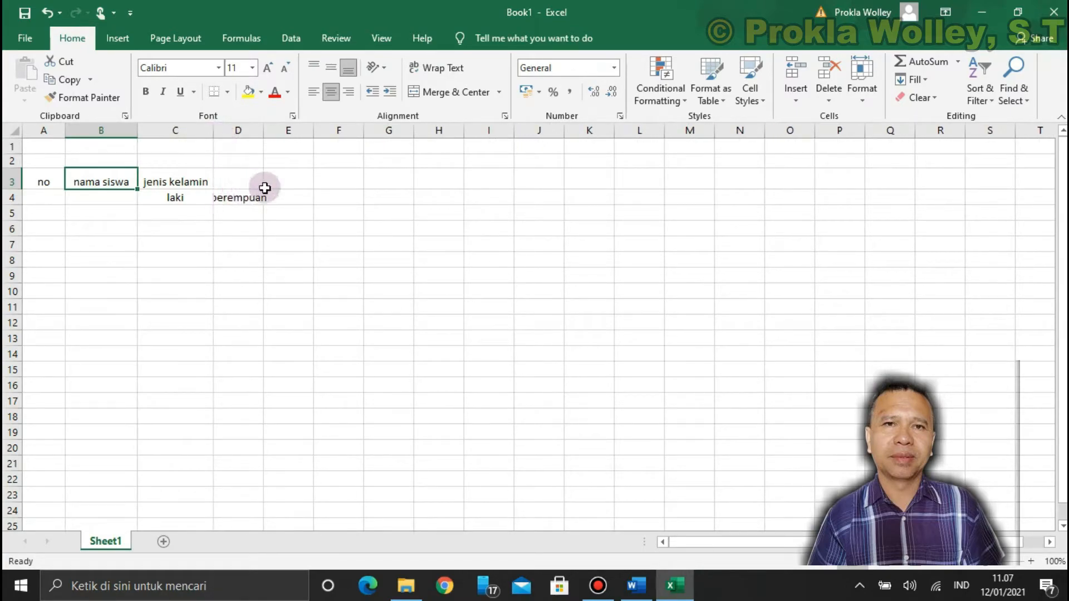
drag(263, 132, 291, 136)
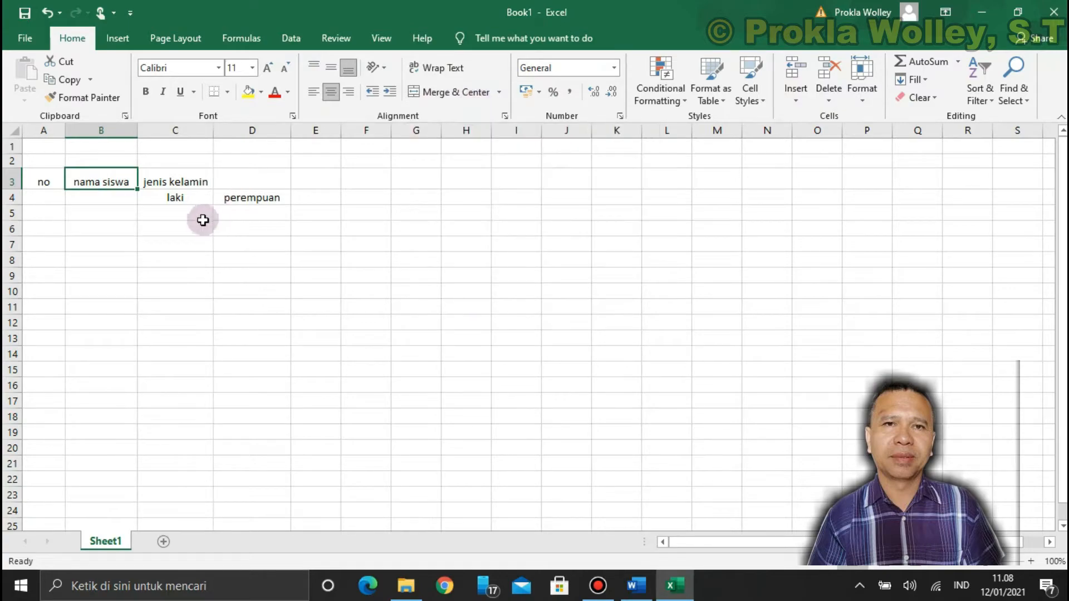
Merge and center the "jenis kelamin" heading across C3:D3 and align it vertically to the middle
drag(156, 175, 234, 182)
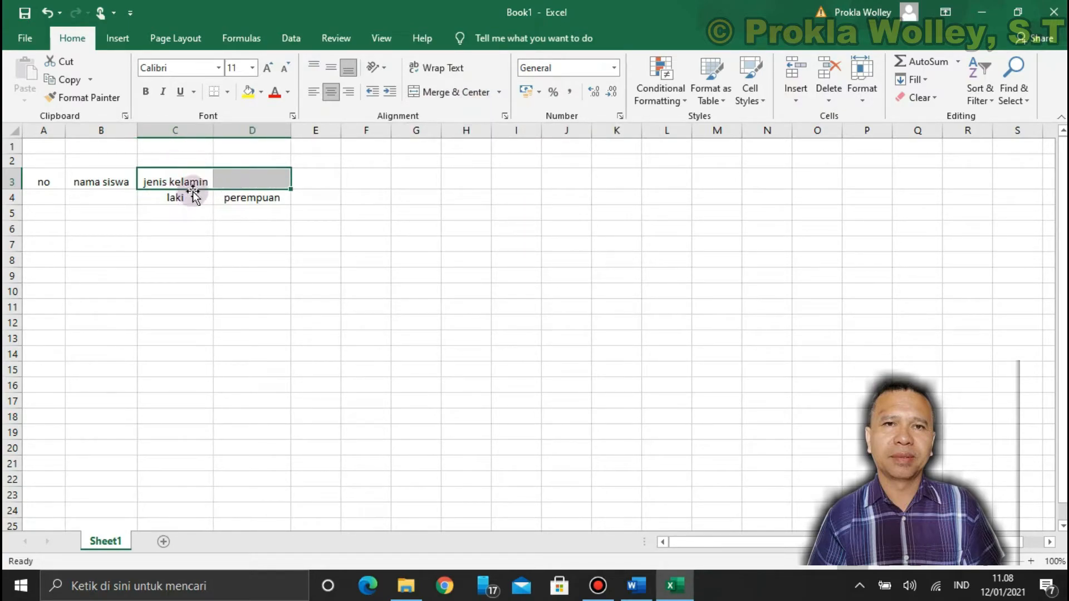
click(415, 94)
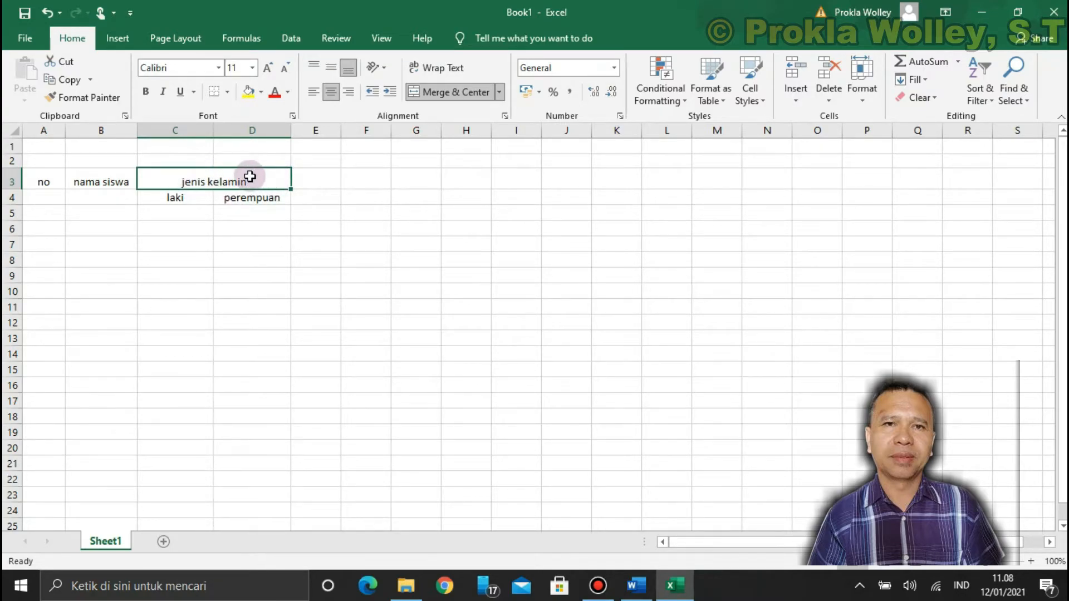
drag(246, 237, 228, 217)
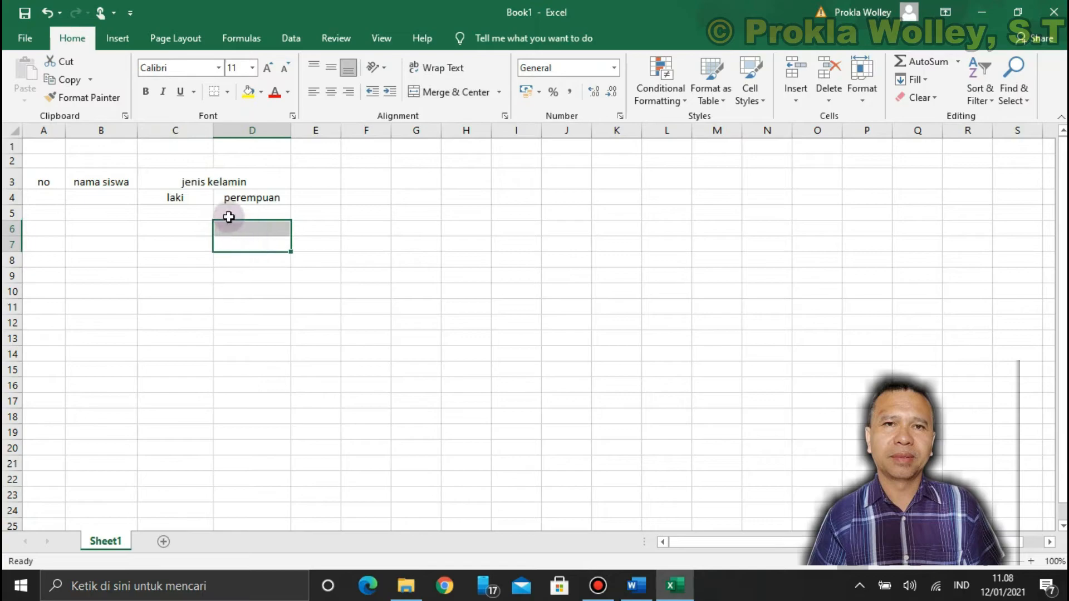
click(200, 186)
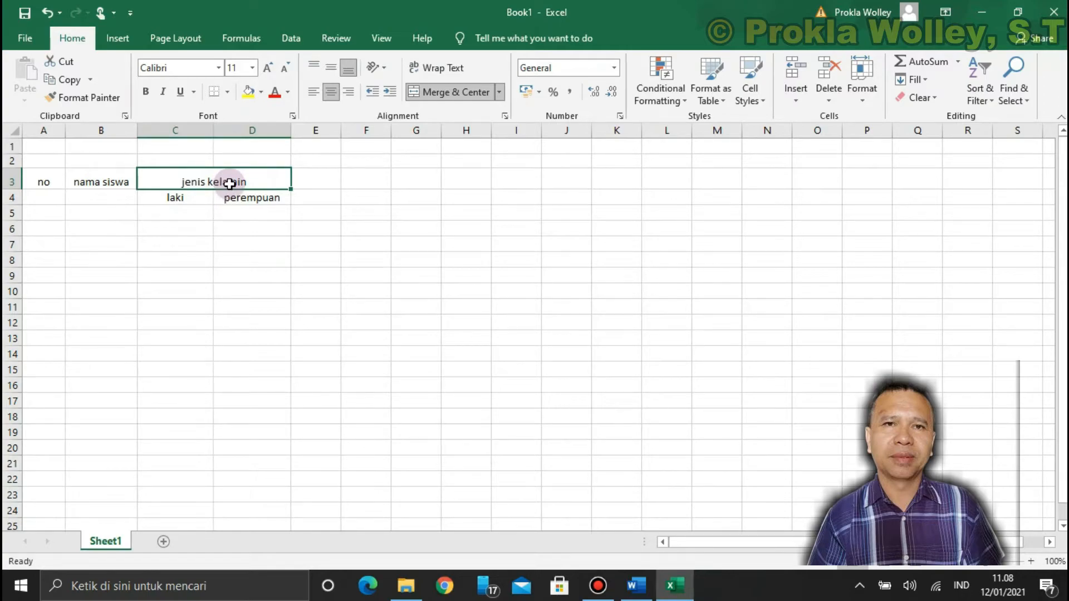
click(499, 92)
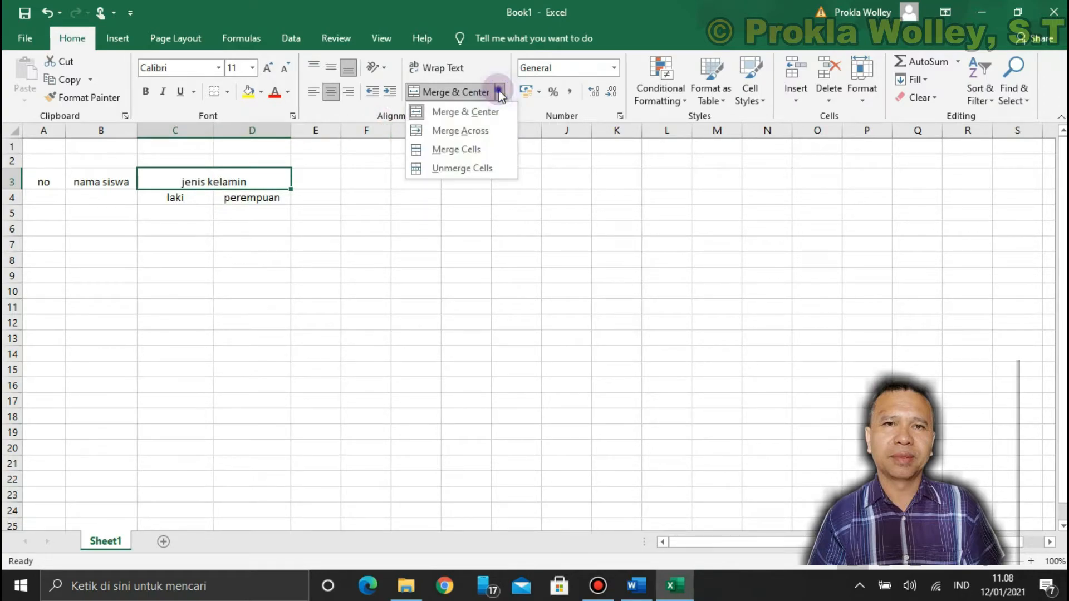
click(499, 93)
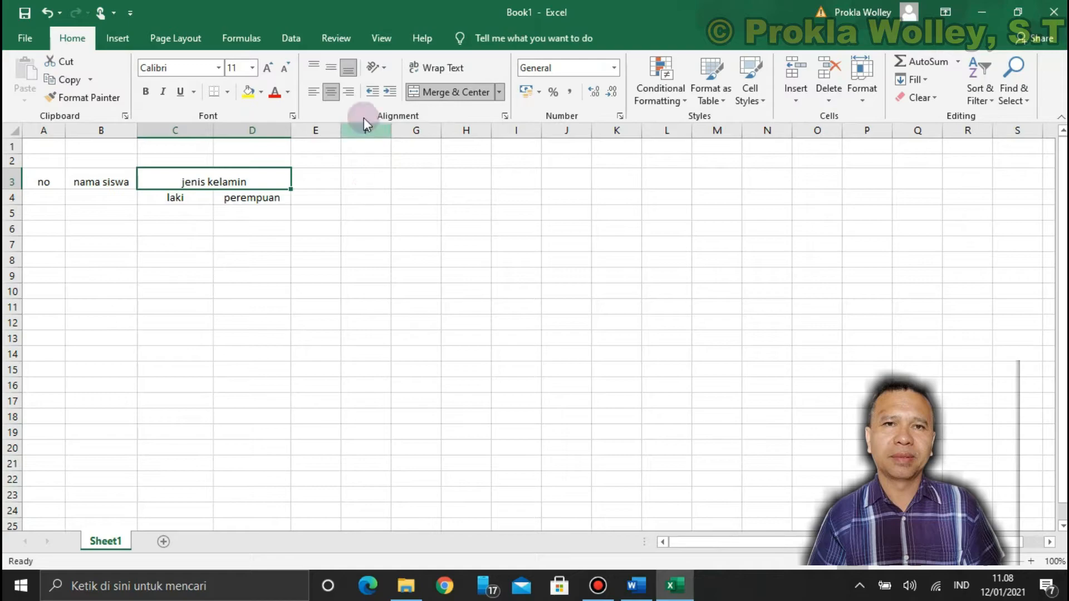
click(330, 67)
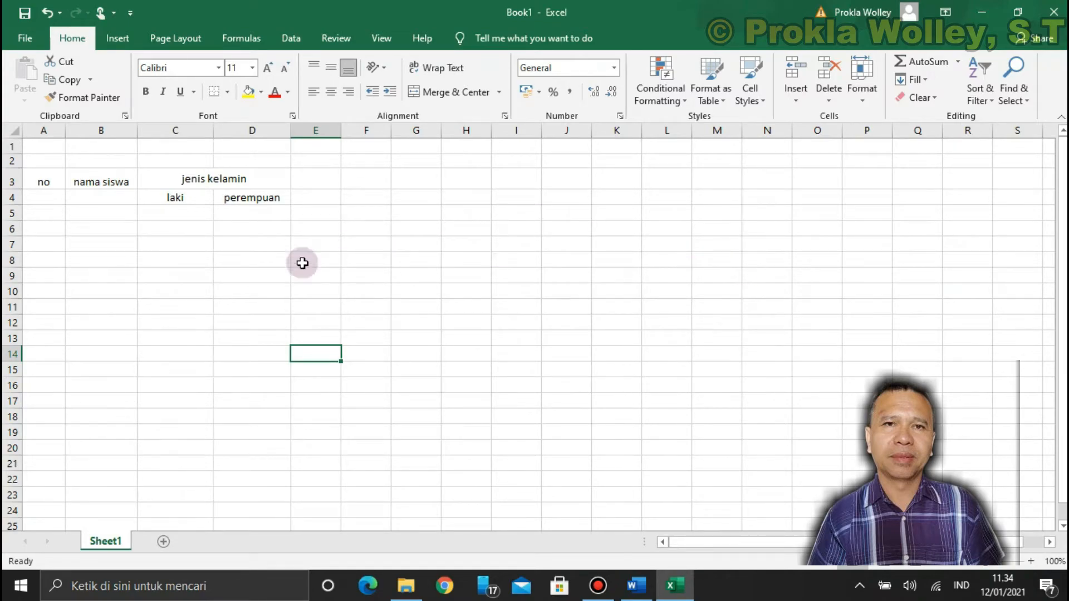
Rotate the "perempuan" subheading in D4 to an orientation of 88 degrees through the cell alignment formatting
click(255, 199)
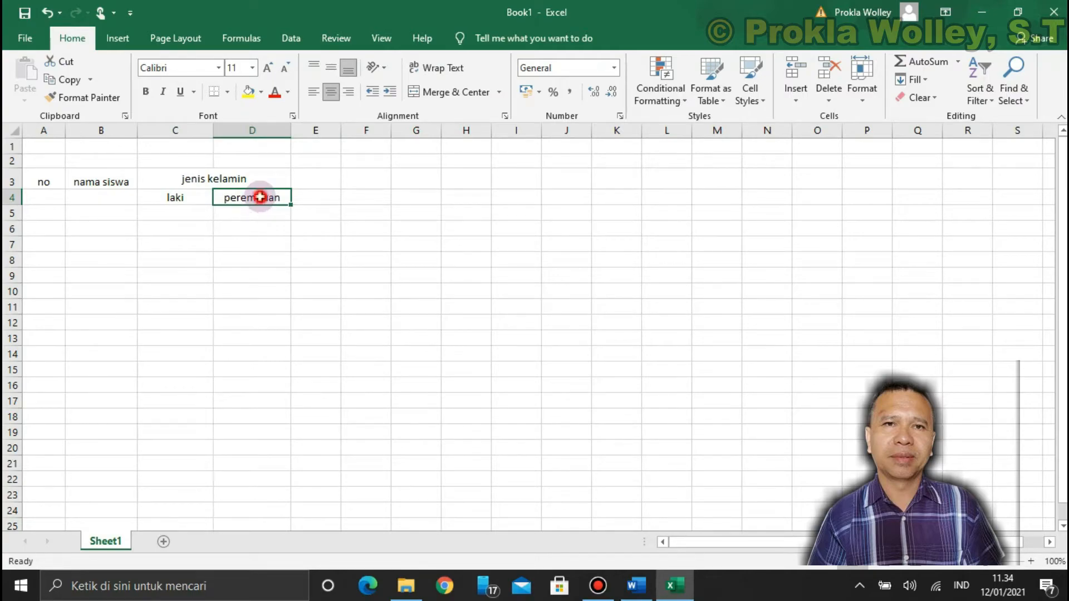
right_click(260, 197)
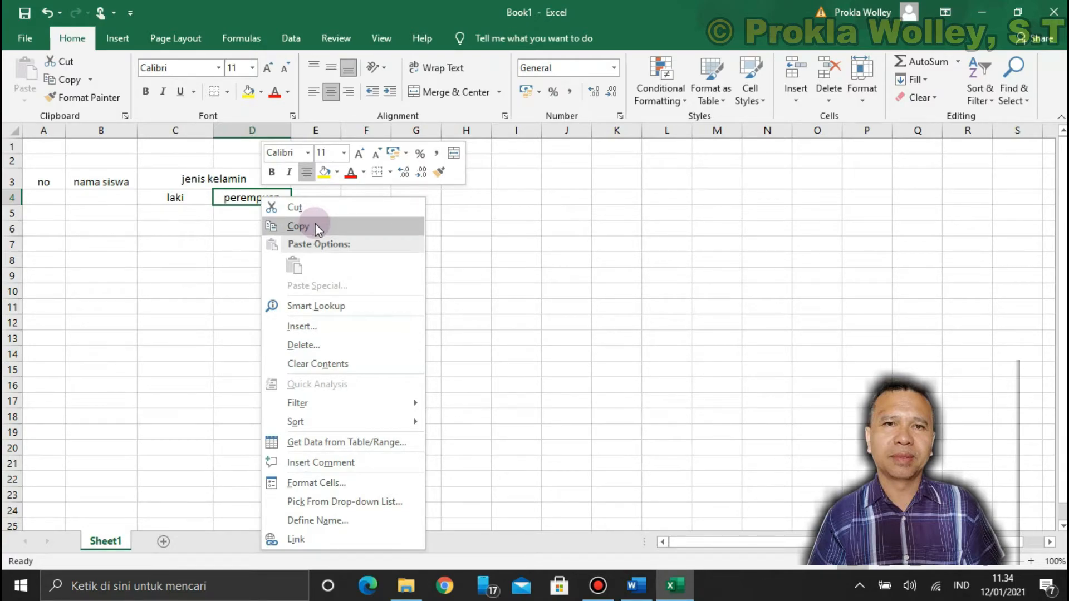
click(299, 483)
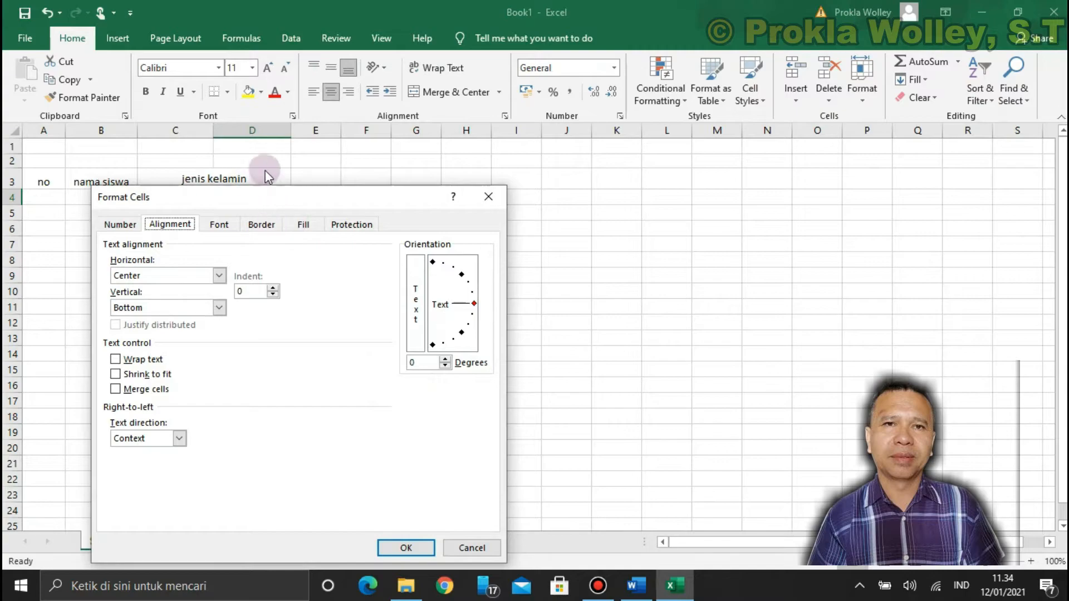
drag(322, 193, 628, 222)
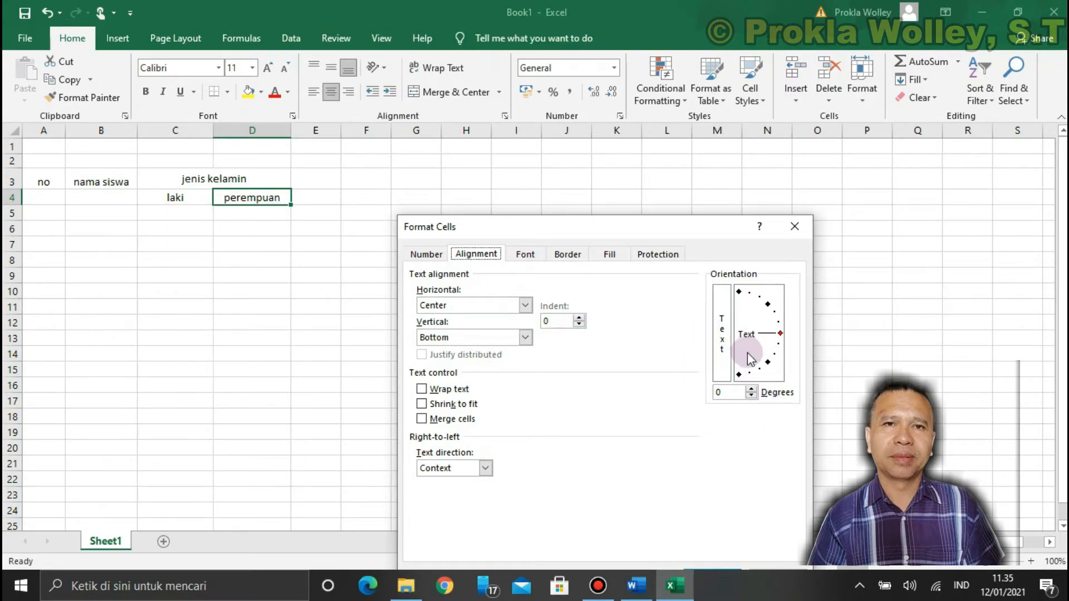
drag(780, 334, 748, 304)
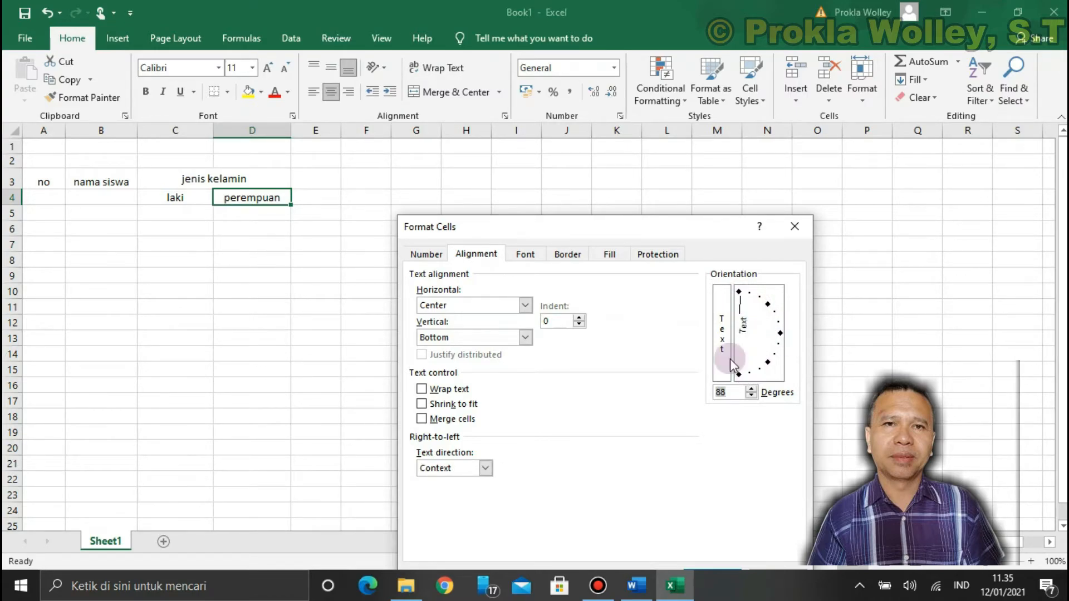
drag(670, 228, 683, 178)
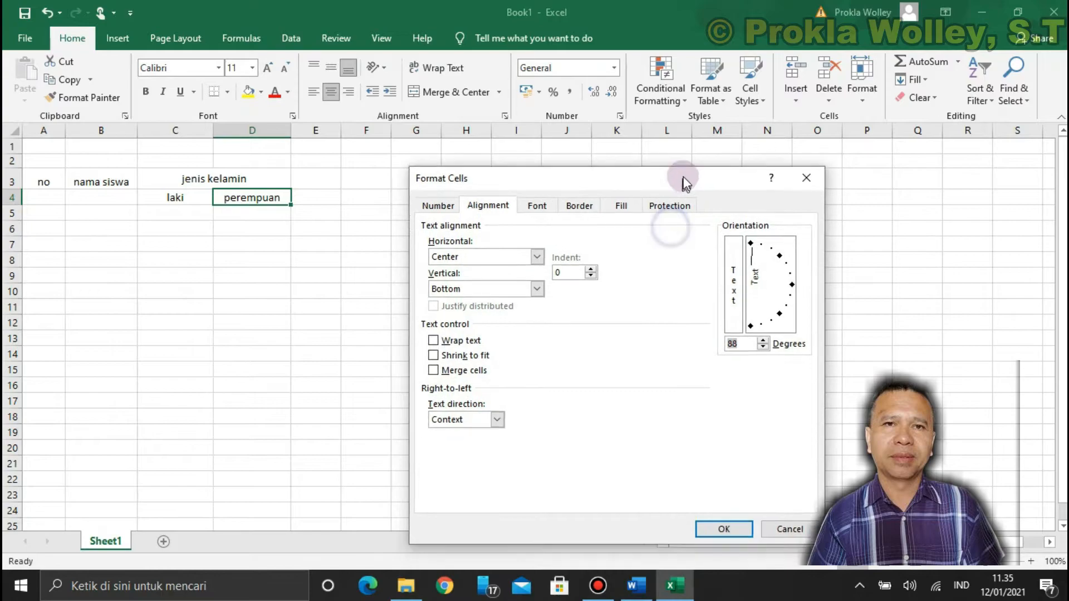
click(718, 526)
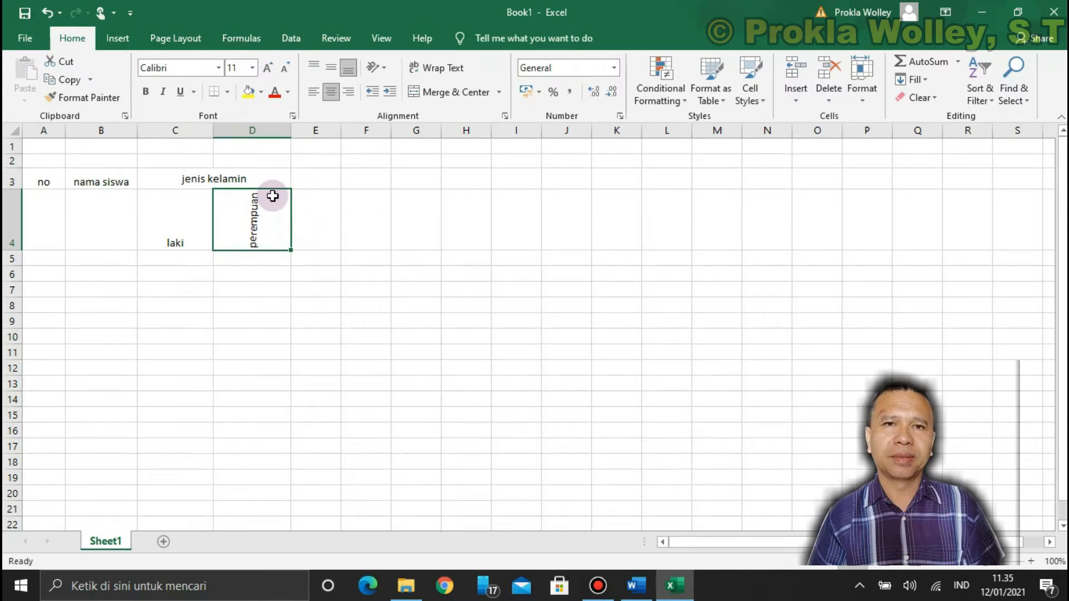
Change the text orientation of the "perempuan" subheading in D4 to -90 degrees
right_click(264, 226)
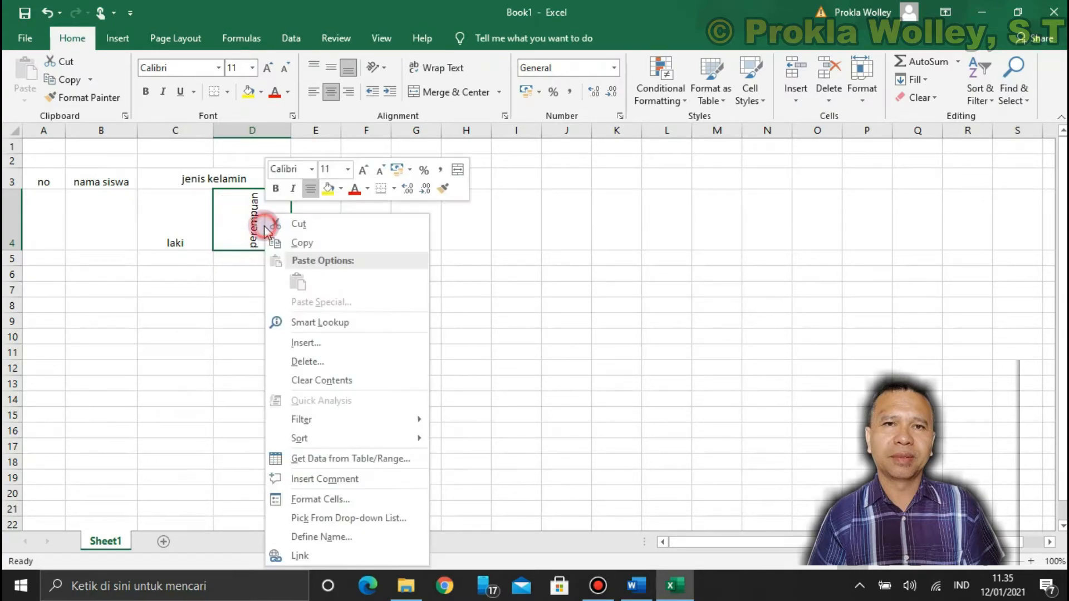
click(340, 500)
drag(477, 262, 466, 355)
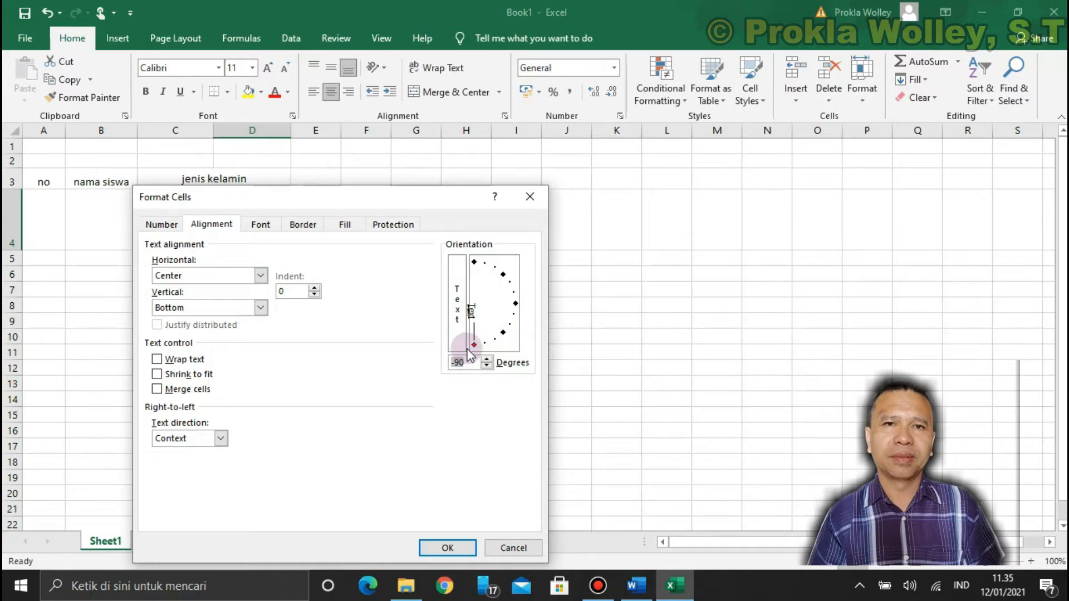
click(448, 548)
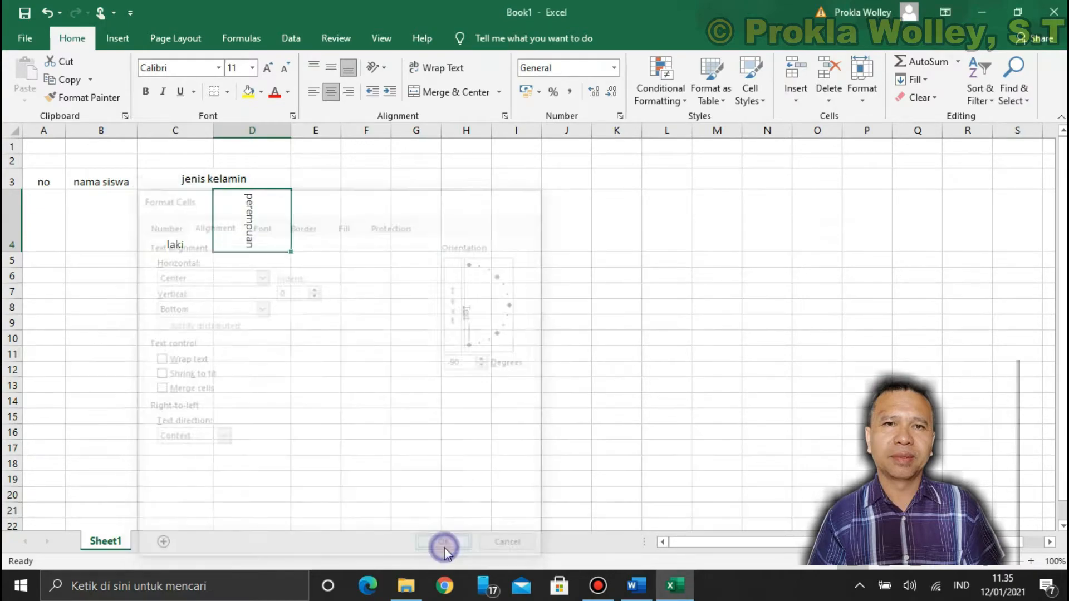
right_click(259, 234)
click(570, 344)
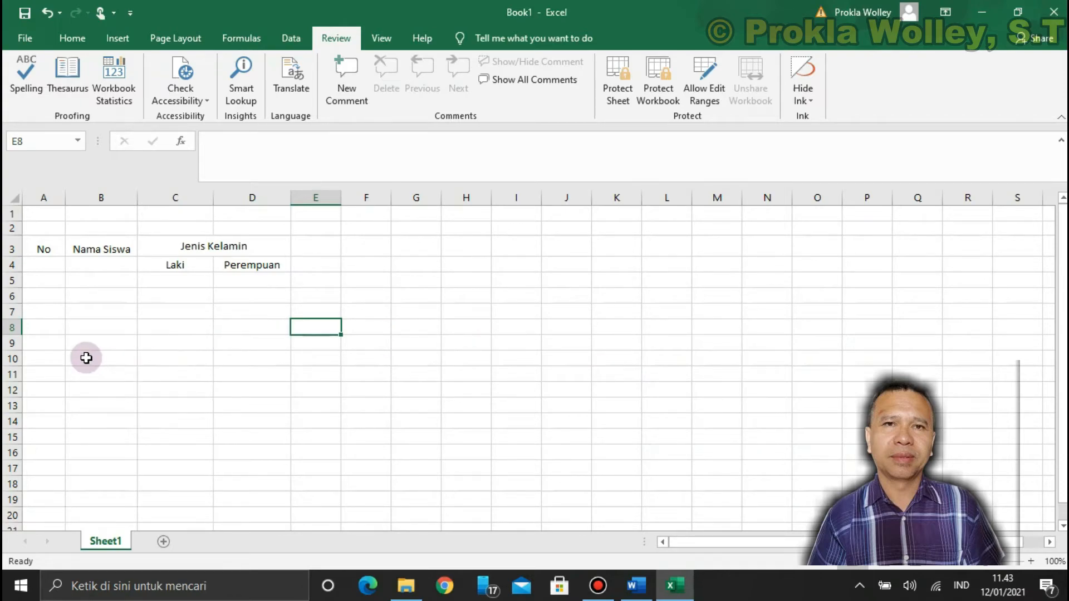
Enter the row numbers 1, 2, 3 and 4 in cells A8 to A11 of the "No" column
click(46, 313)
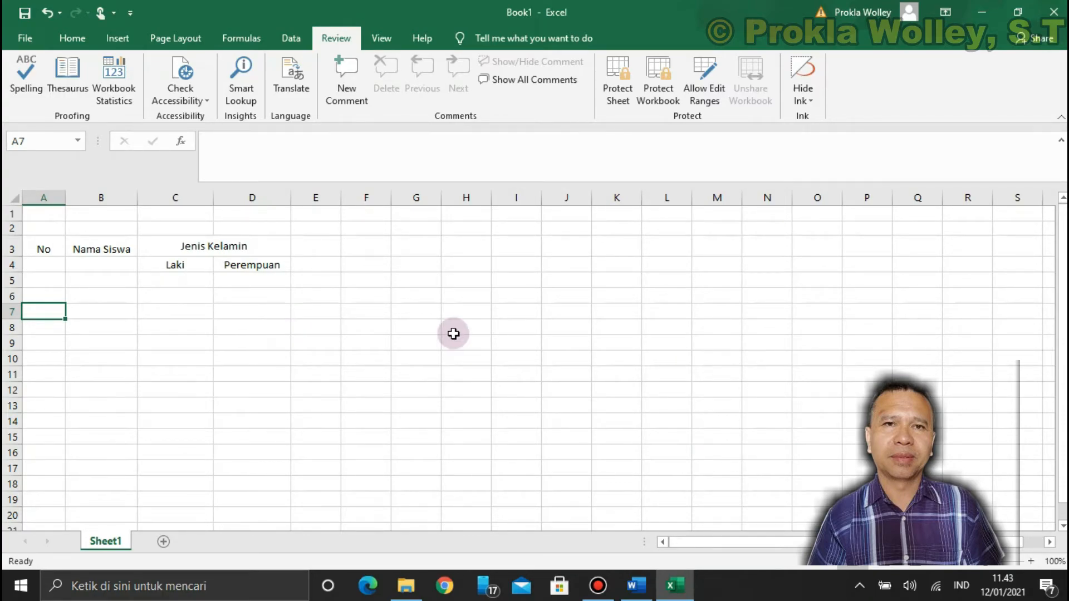
key(Up)
key(Up)
key(Up)
key(Up)
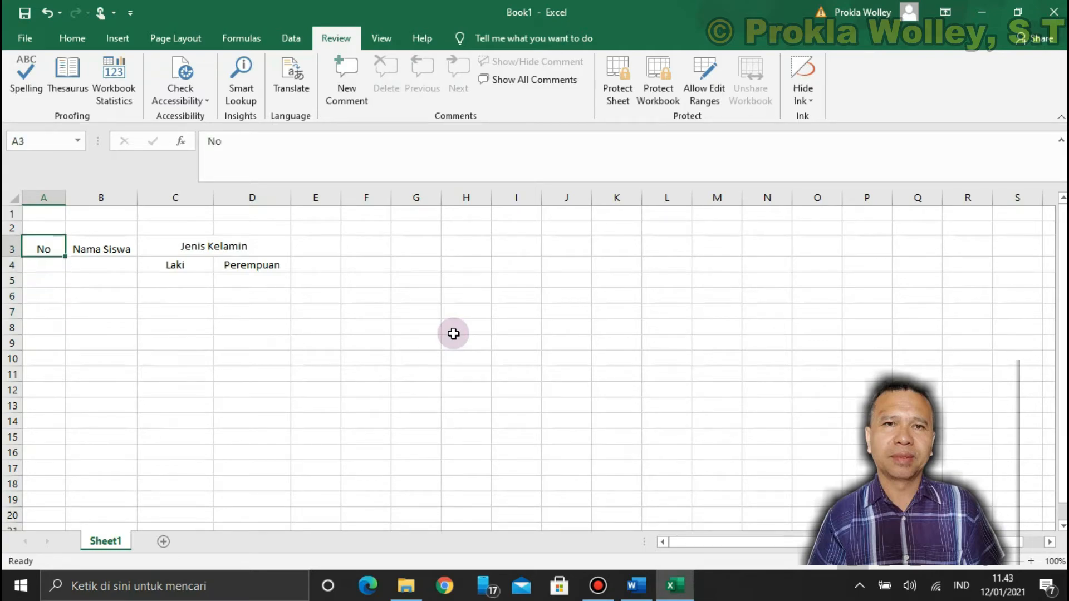
key(Down)
key(Down)
key(Down)
key(Down)
key(Down)
key(Up)
key(Up)
key(Down)
key(Down)
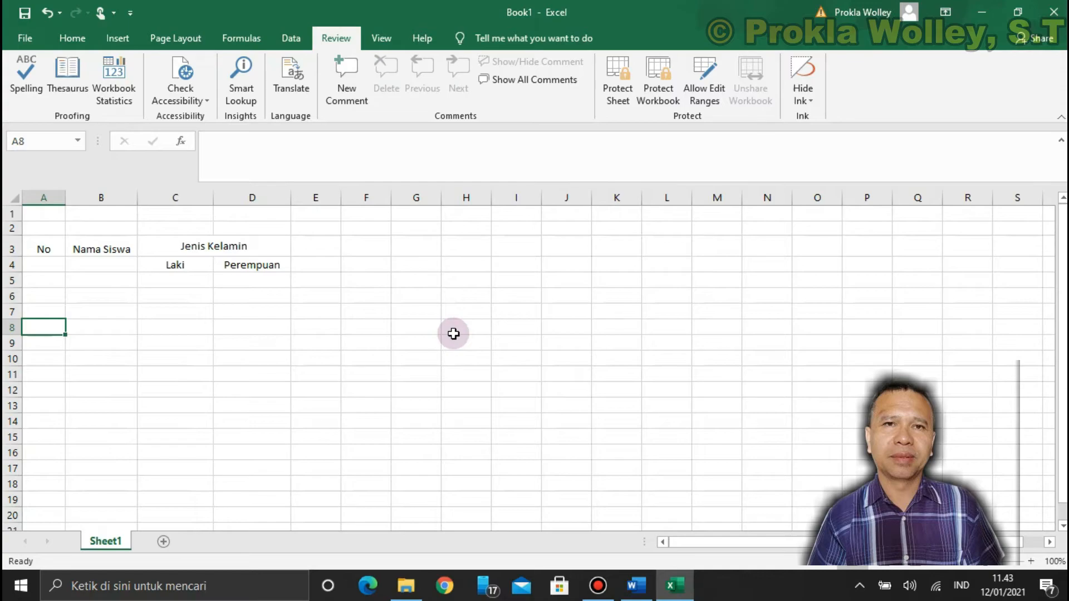
text(1)
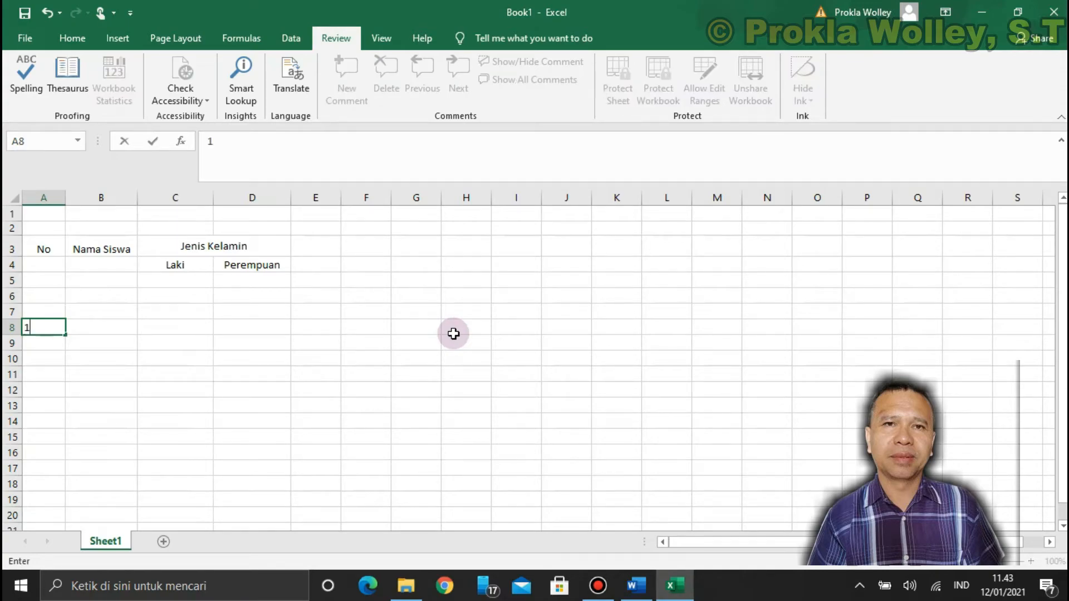
key(Return)
text(2)
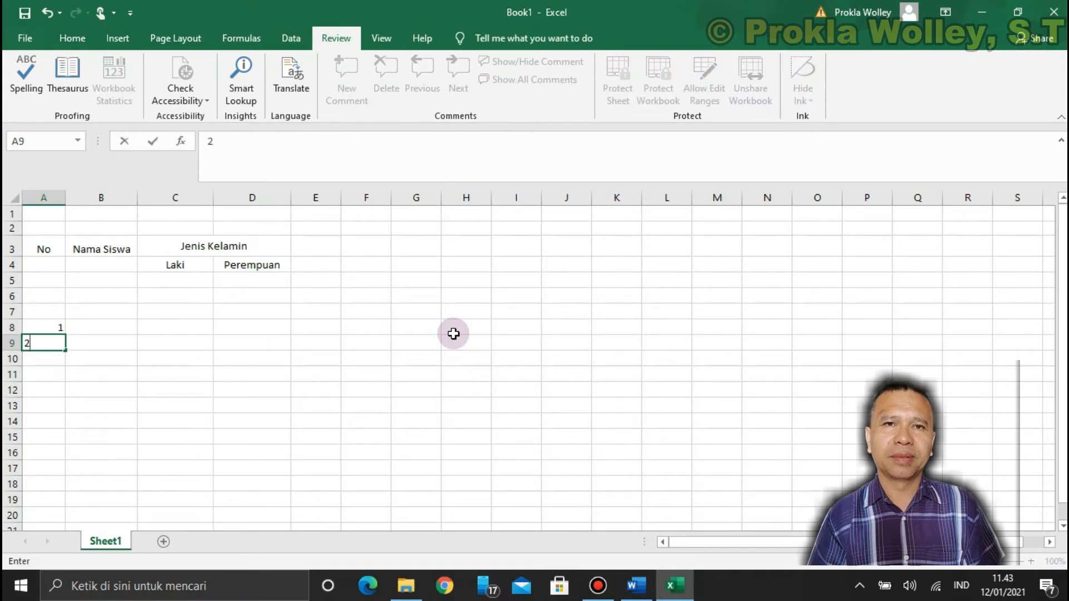
key(Return)
text(3)
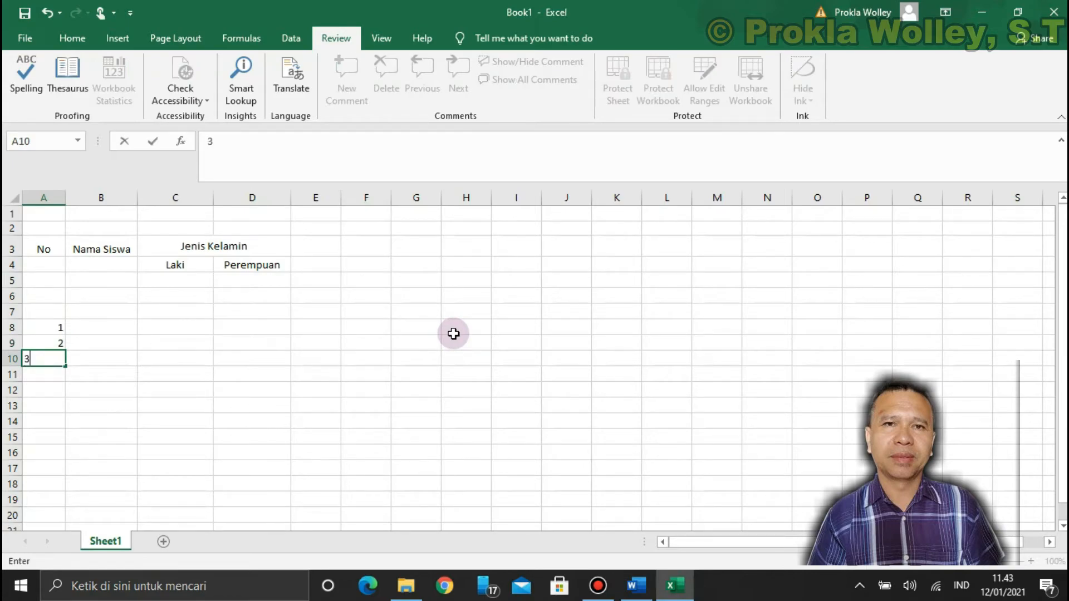
key(Return)
text(4)
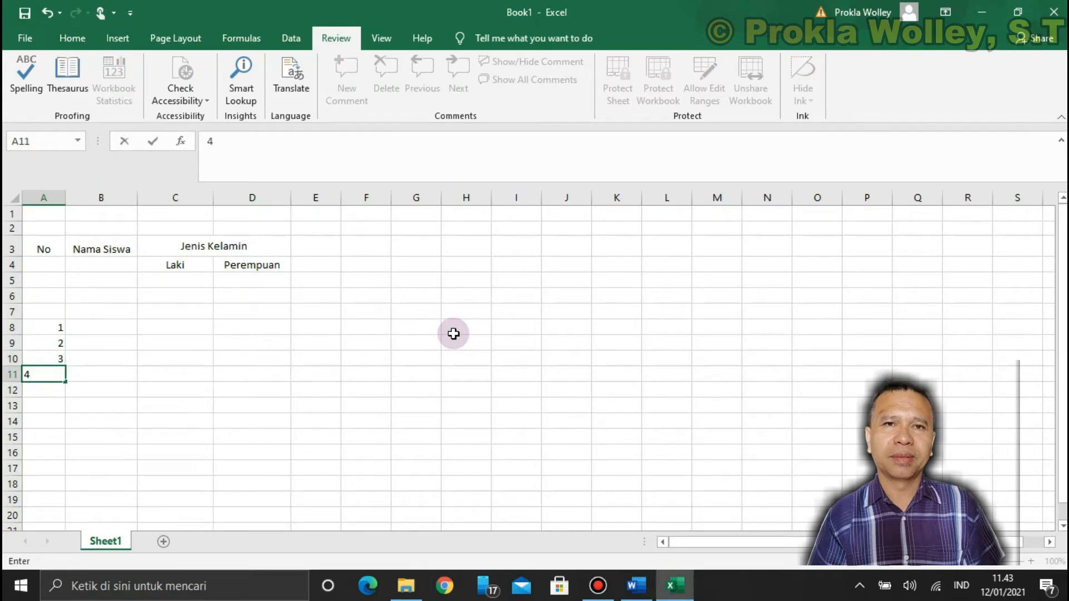
key(Return)
key(Up)
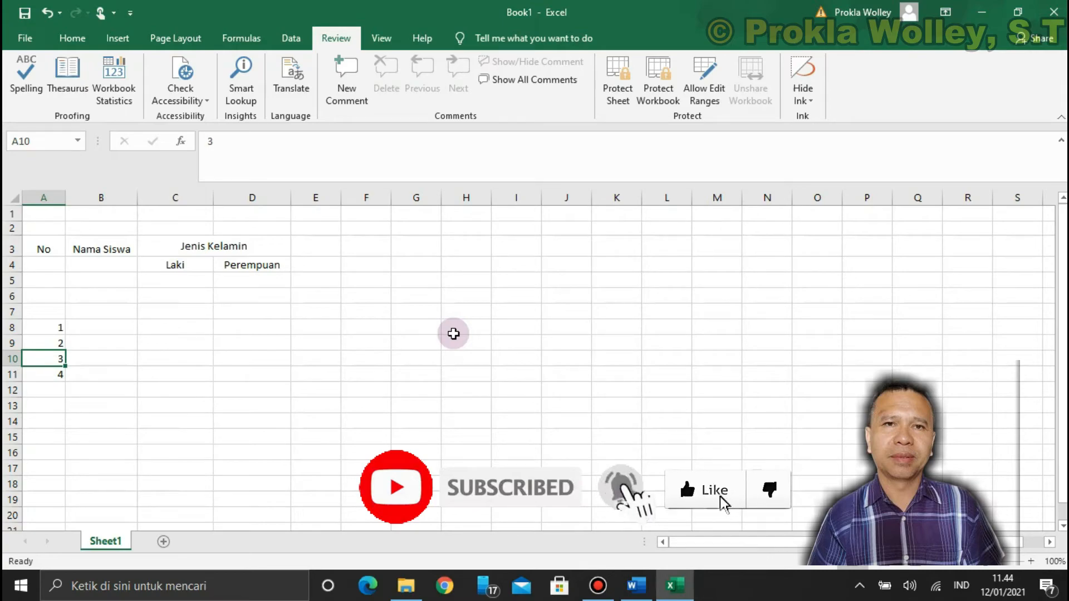
Clear the numbers 3 and 4 by deleting the contents of A10:B11
drag(84, 360, 49, 368)
key(Delete)
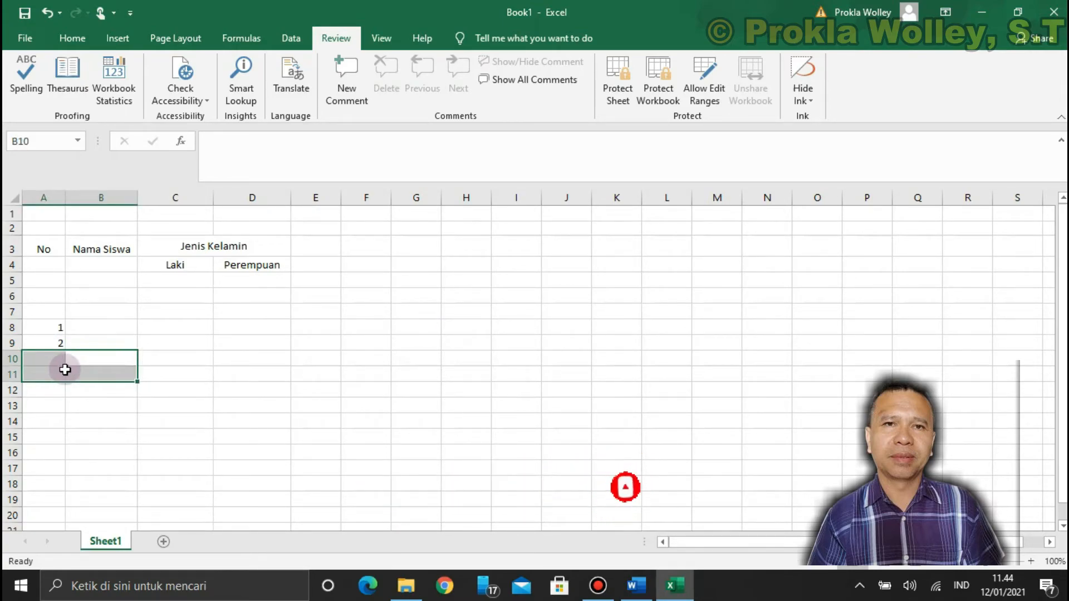
click(217, 370)
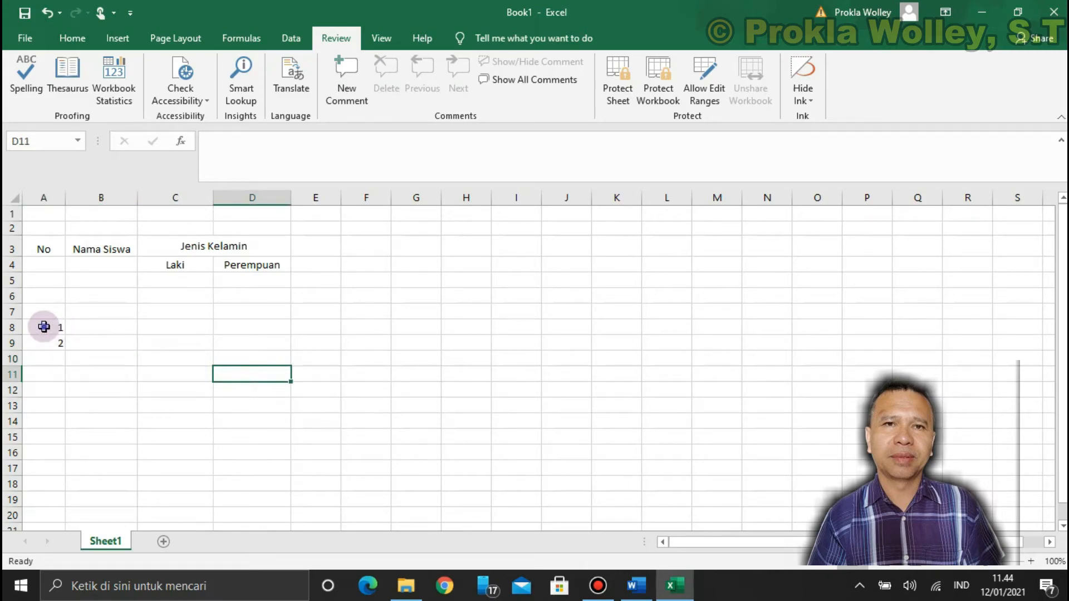
Extend the numbering from A8:A9 down the "No" column to 12 in A19 by automatic fill
click(44, 327)
drag(47, 327, 41, 339)
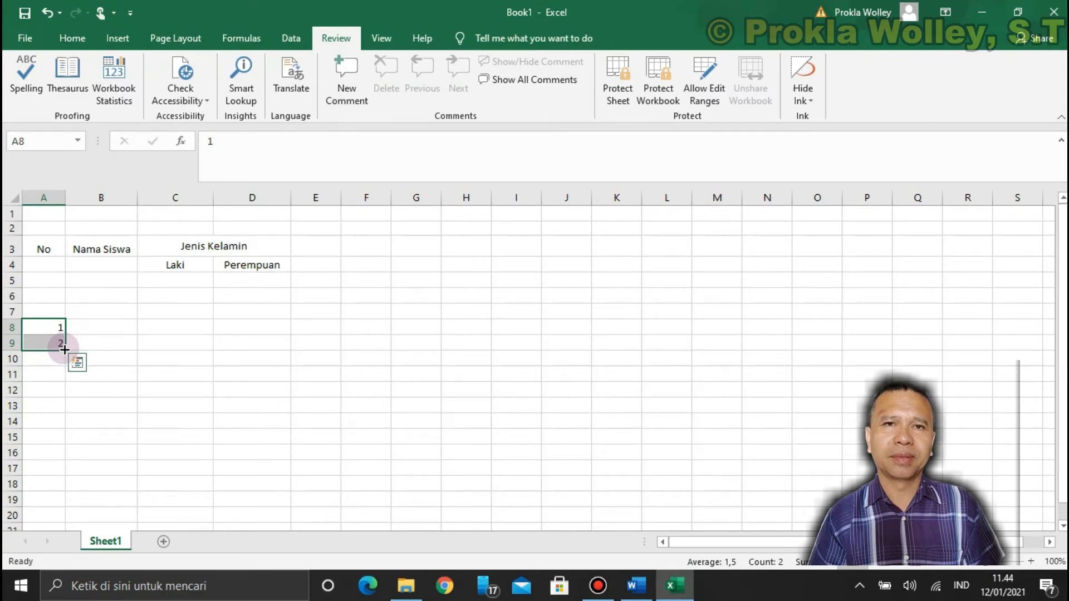
drag(64, 349, 62, 508)
scroll(200, 436, down, 1)
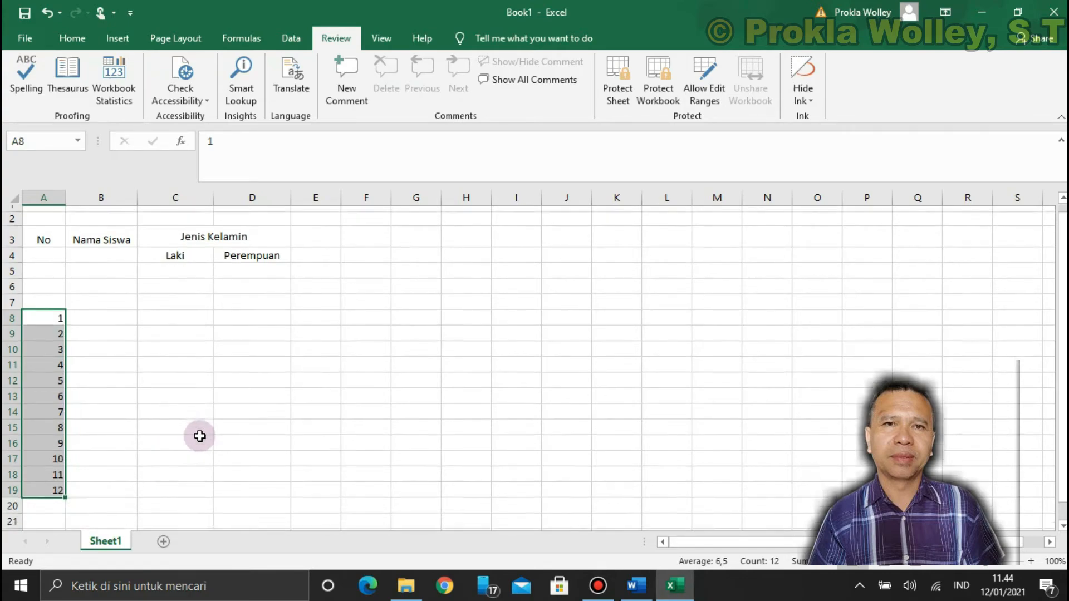
scroll(199, 436, down, 4)
click(145, 338)
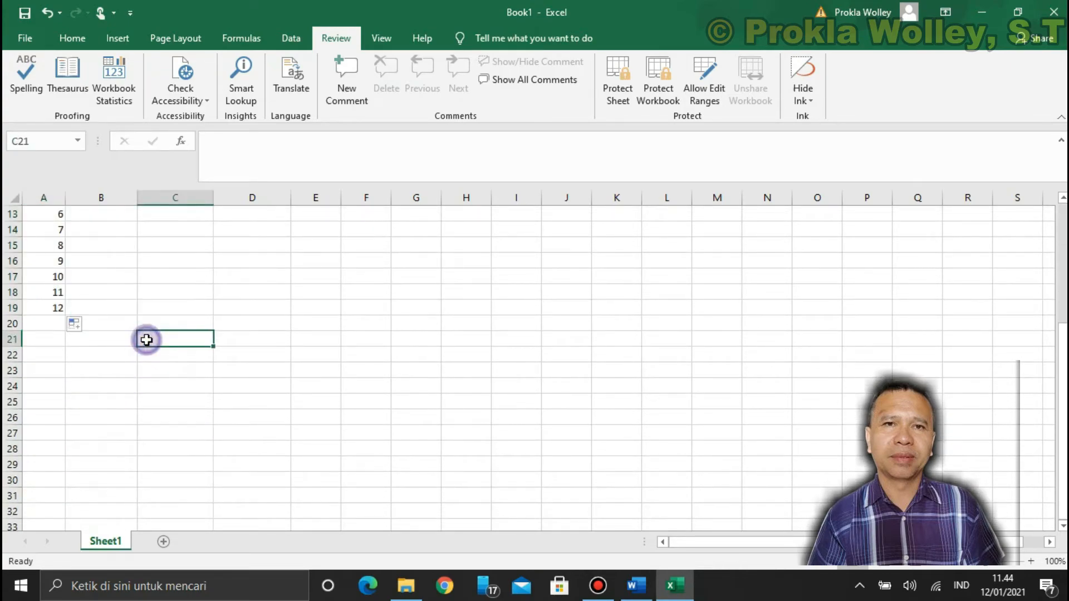
Continue the numbering from 11 and 12 in A18:A19 down to 18 in A25 by automatic fill
click(49, 293)
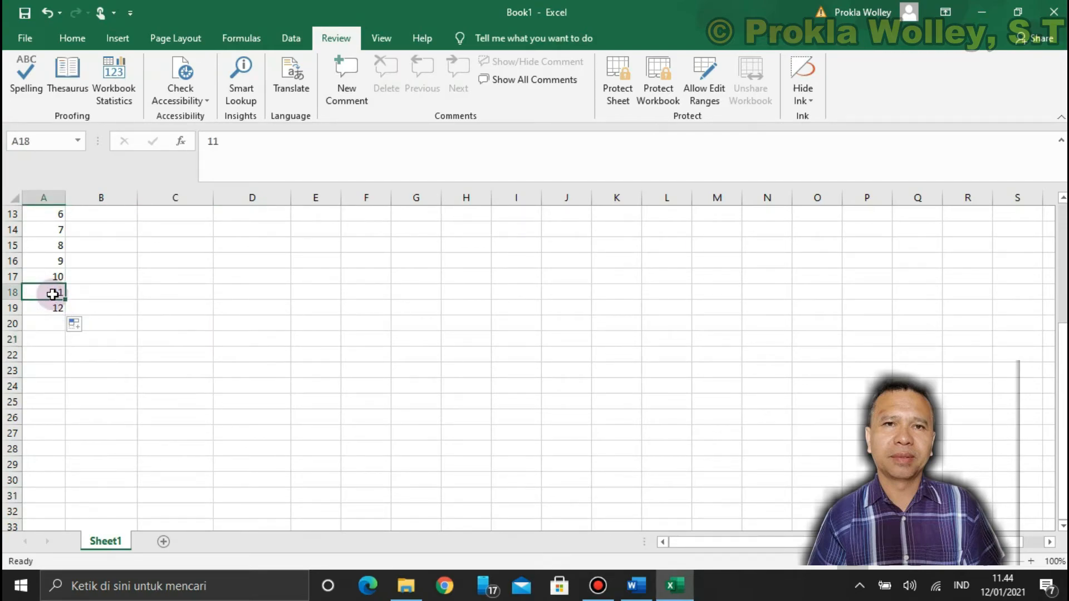
drag(52, 289, 62, 409)
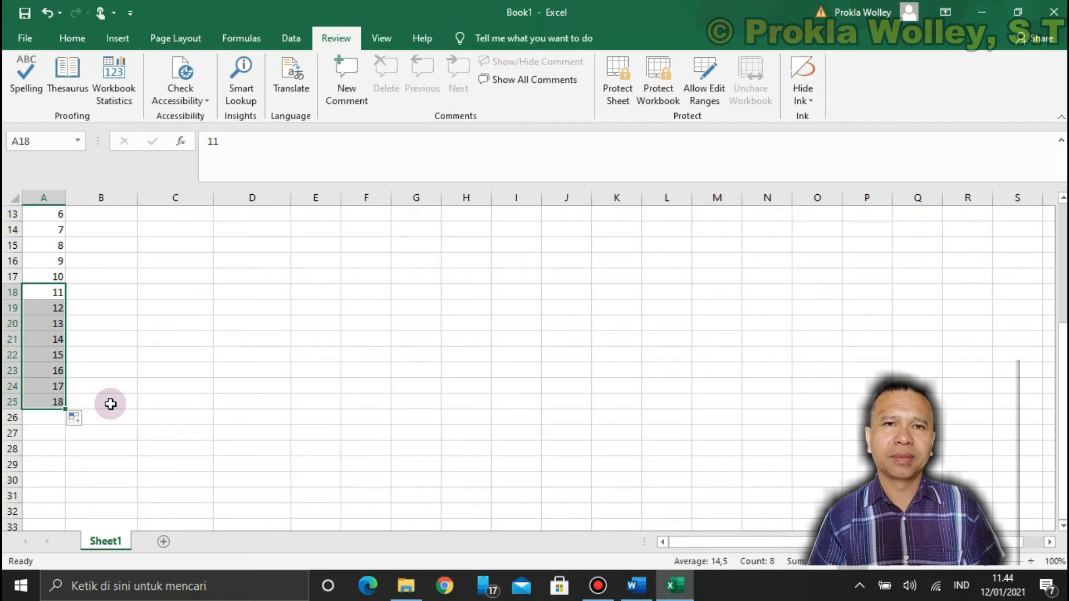
scroll(110, 334, up, 4)
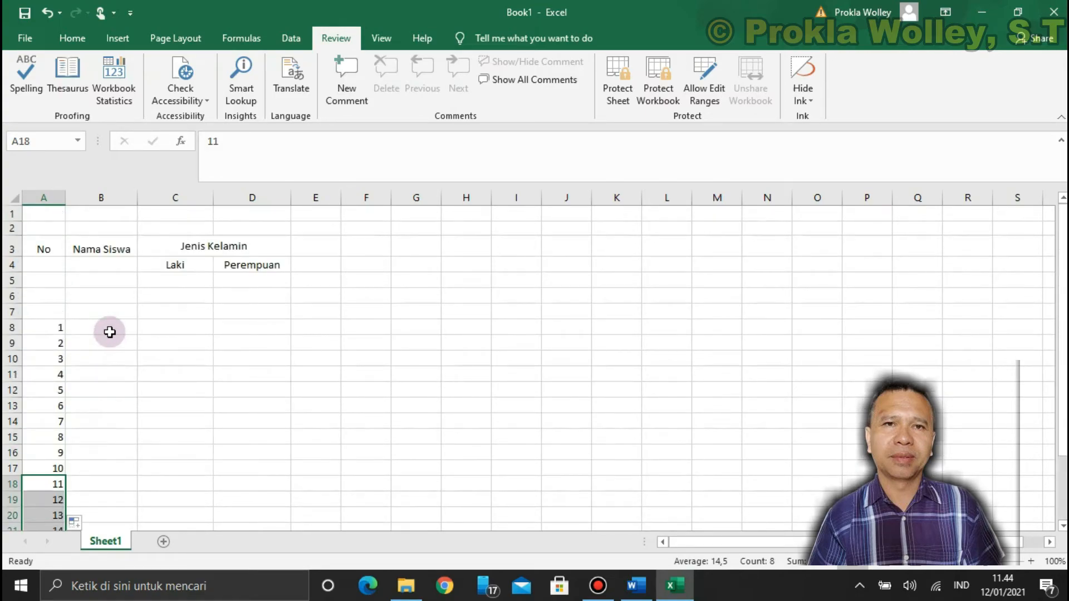
scroll(115, 327, down, 3)
scroll(134, 330, up, 3)
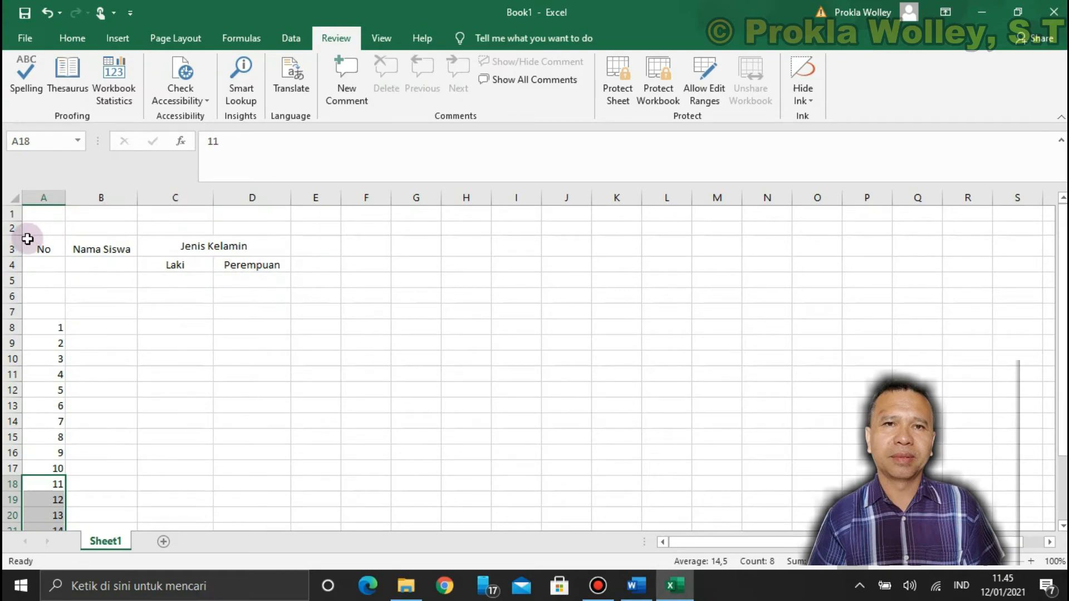
Add thin outer borders and a horizontal inner border to the table heading A3:D4 through the cell formatting
drag(28, 239, 313, 268)
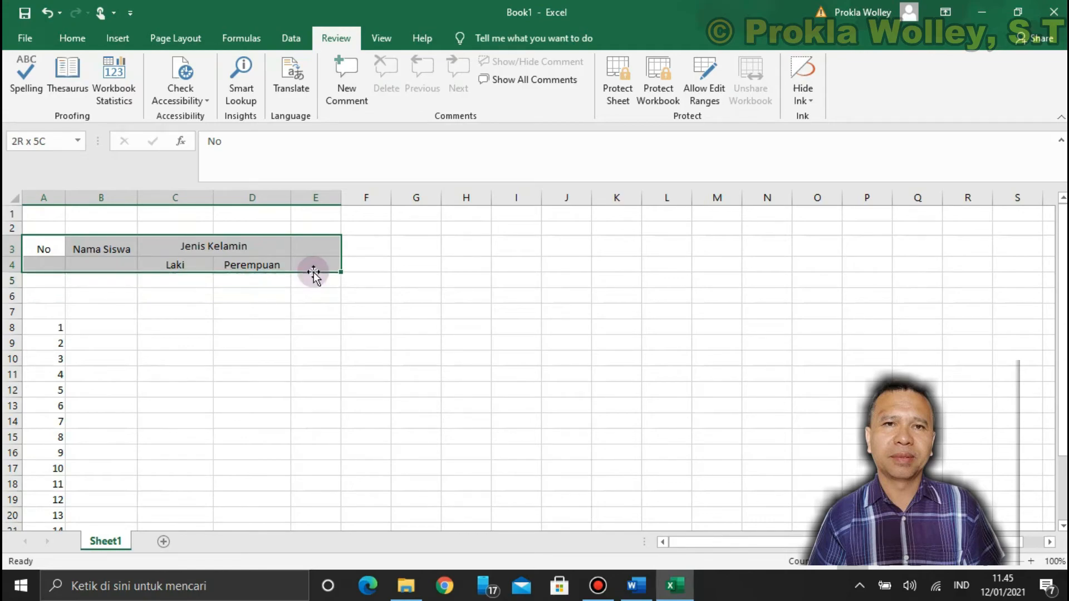
click(474, 265)
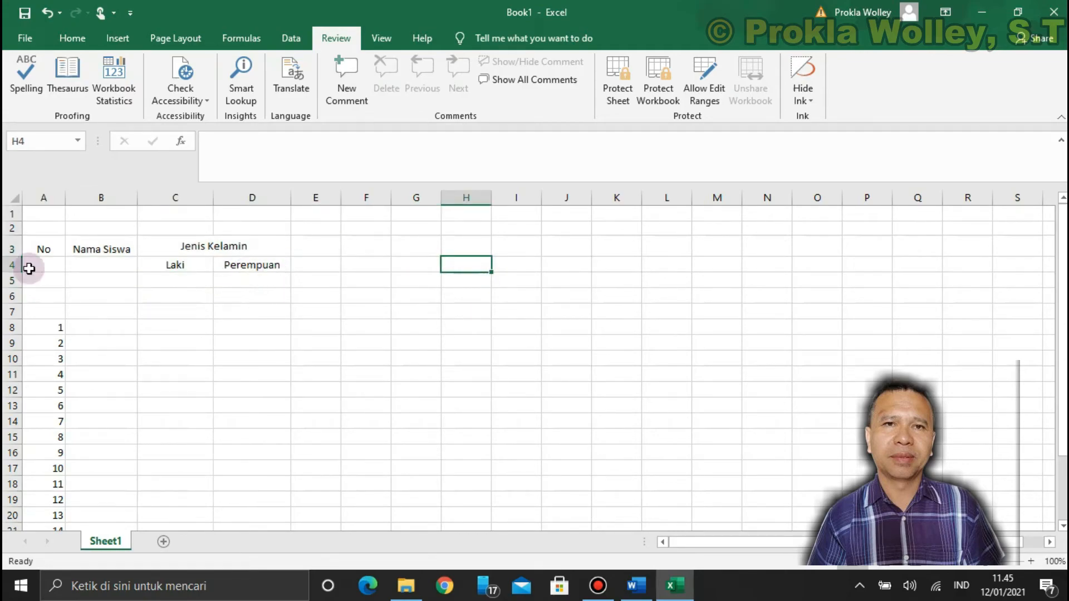
click(40, 244)
drag(44, 251, 221, 268)
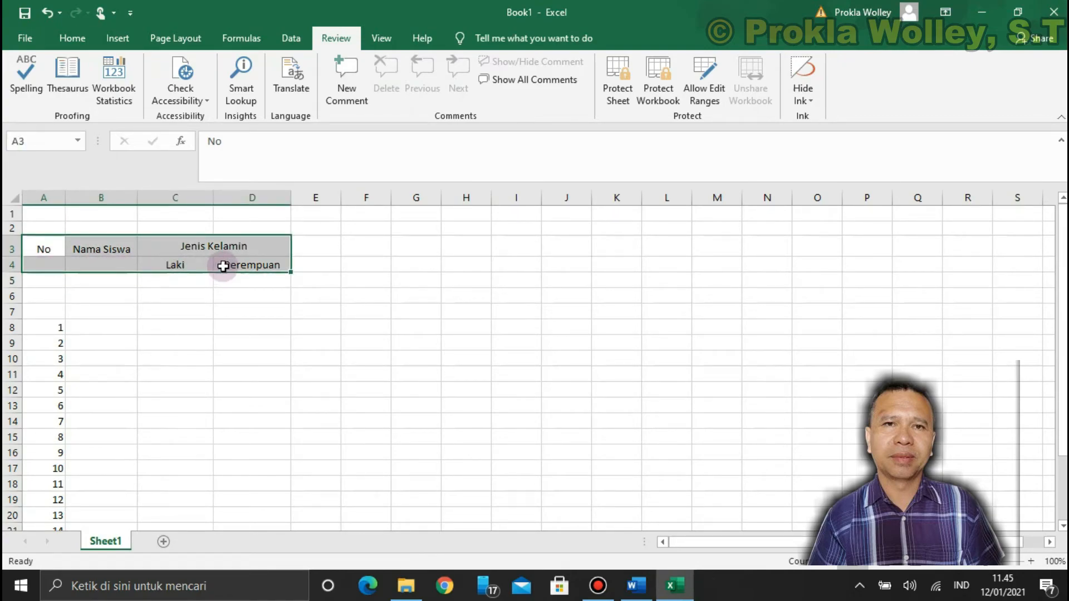
right_click(270, 257)
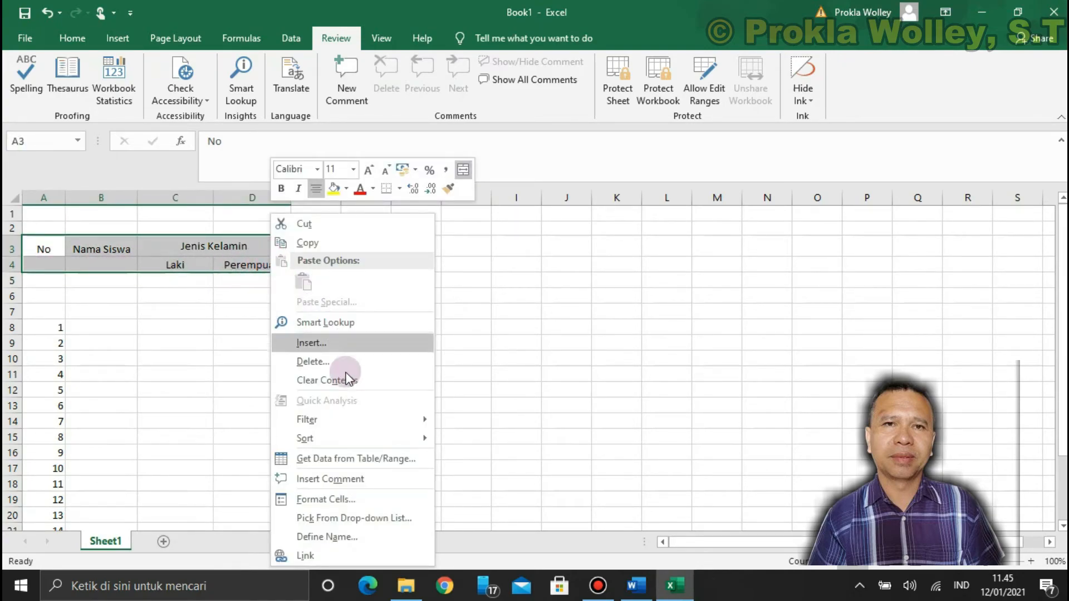
click(329, 499)
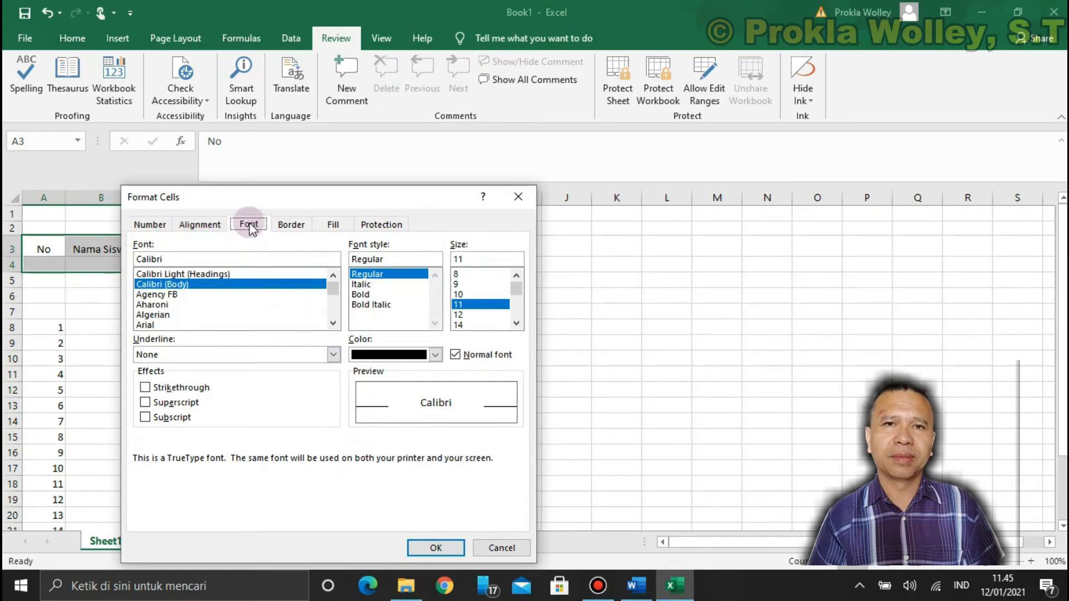
click(196, 225)
click(290, 225)
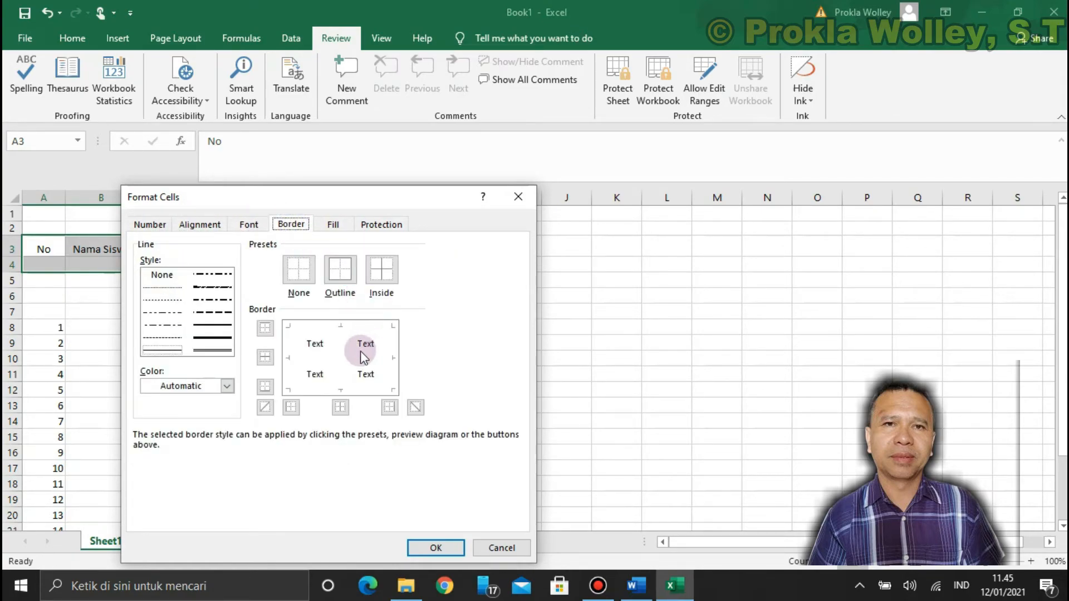
click(325, 326)
click(341, 386)
click(315, 354)
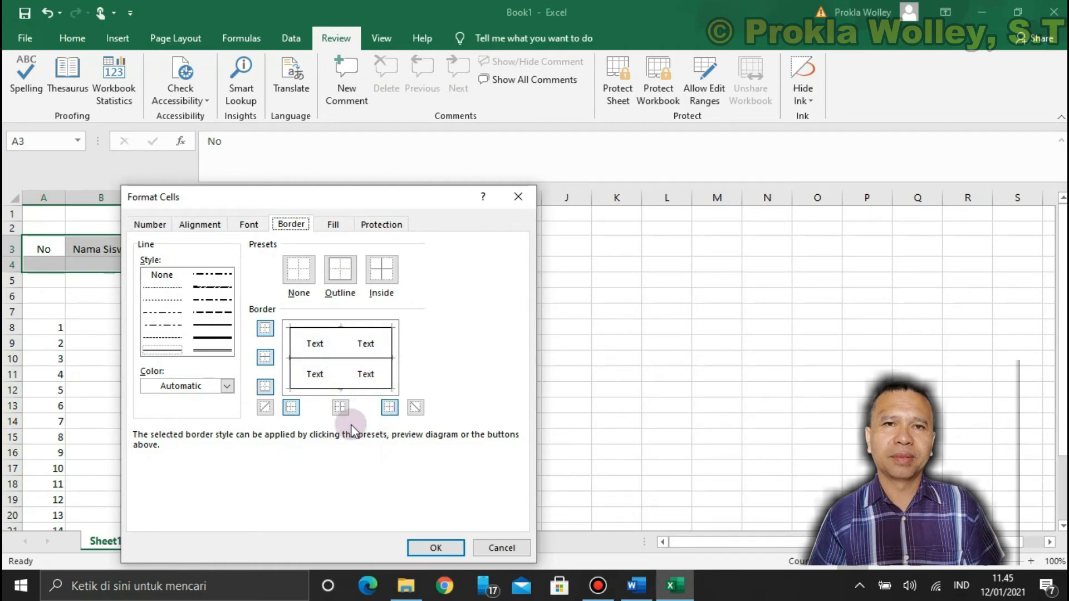
click(429, 550)
click(495, 406)
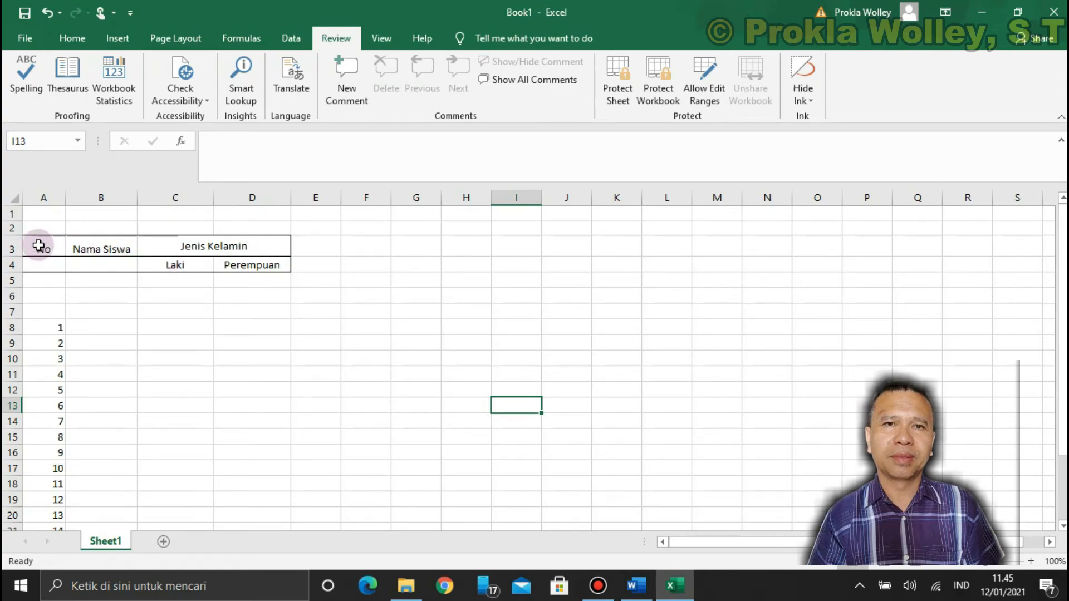
Add vertical borders between and to the right of the "No" and "Nama Siswa" headings in A3:B4
drag(47, 248, 104, 262)
right_click(104, 265)
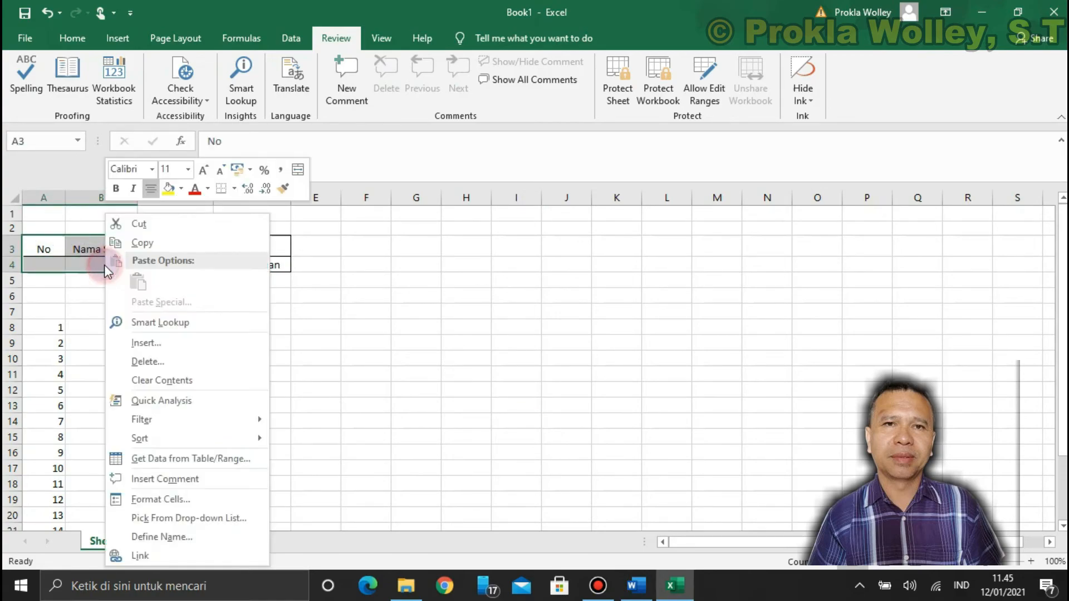
click(160, 499)
click(228, 358)
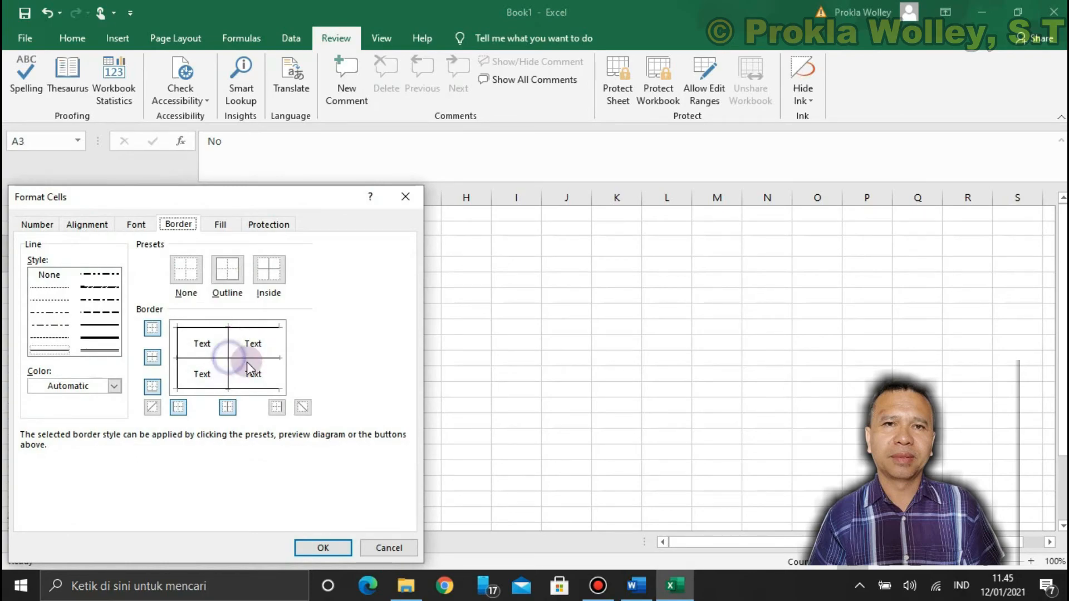
click(263, 357)
click(263, 358)
click(278, 365)
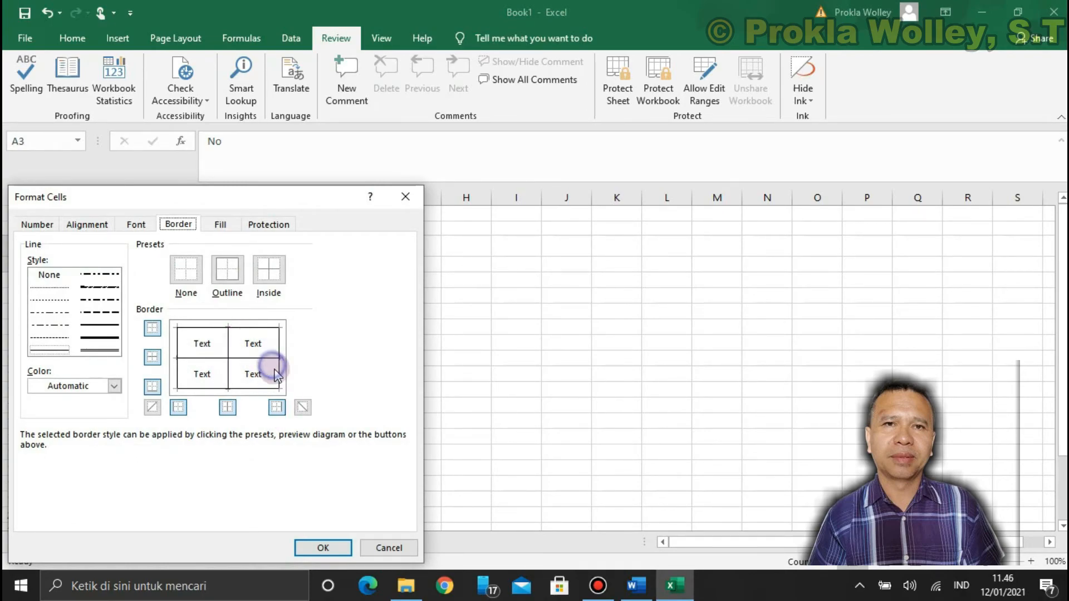
click(324, 548)
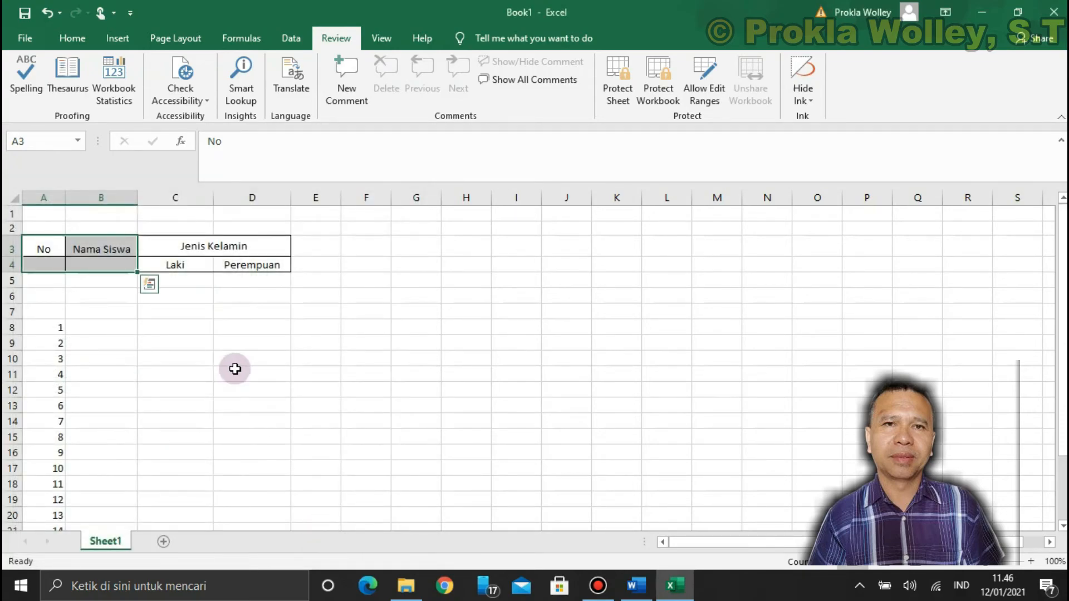
click(235, 370)
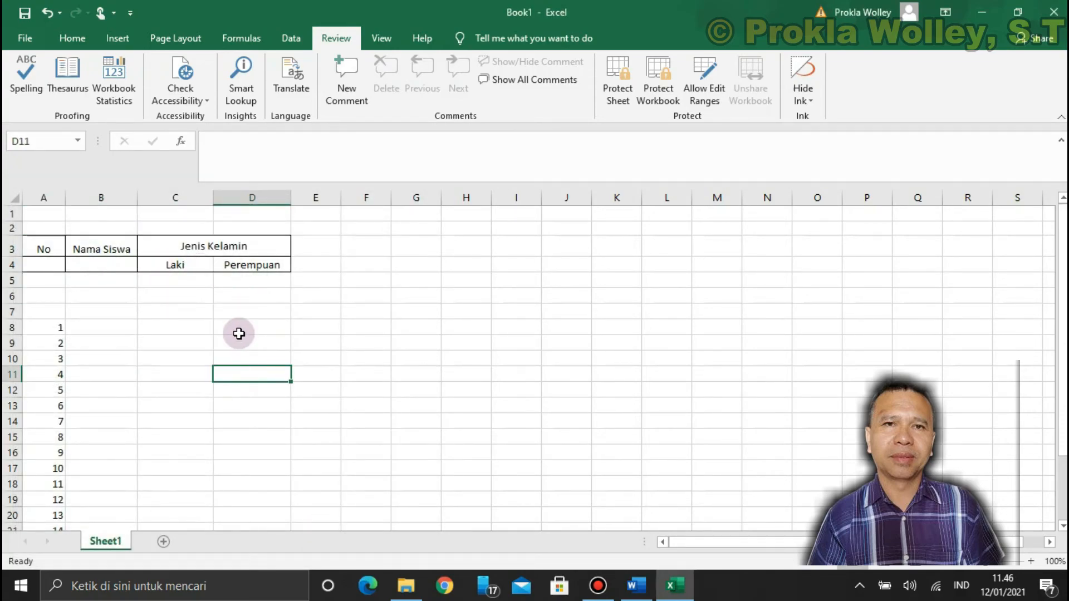
Add a vertical border between the "Laki" and "Perempuan" subheadings in C4:D4
click(206, 266)
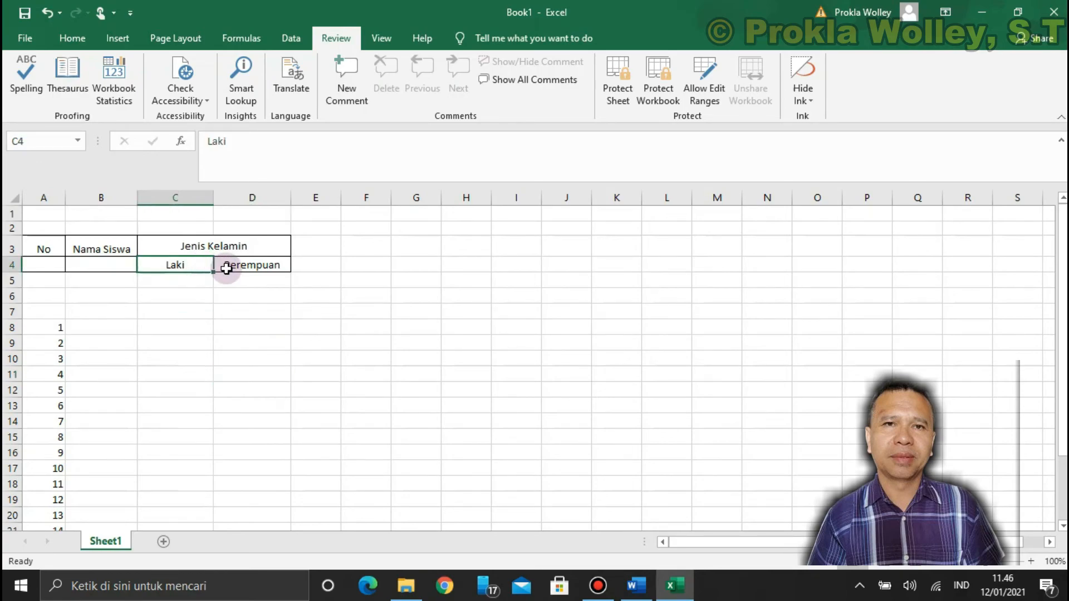
drag(184, 266, 231, 267)
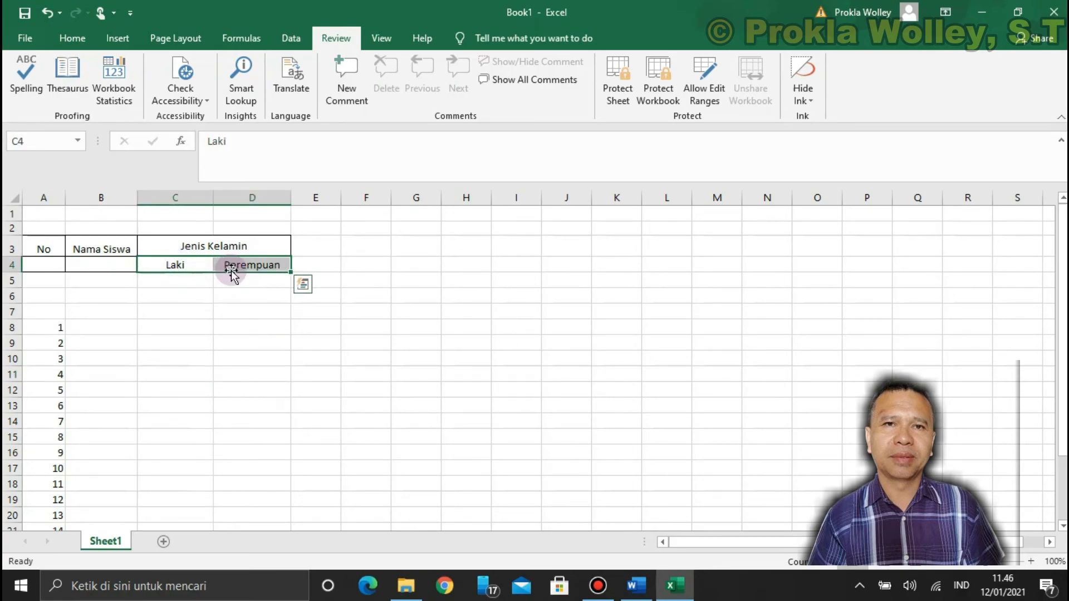
right_click(234, 269)
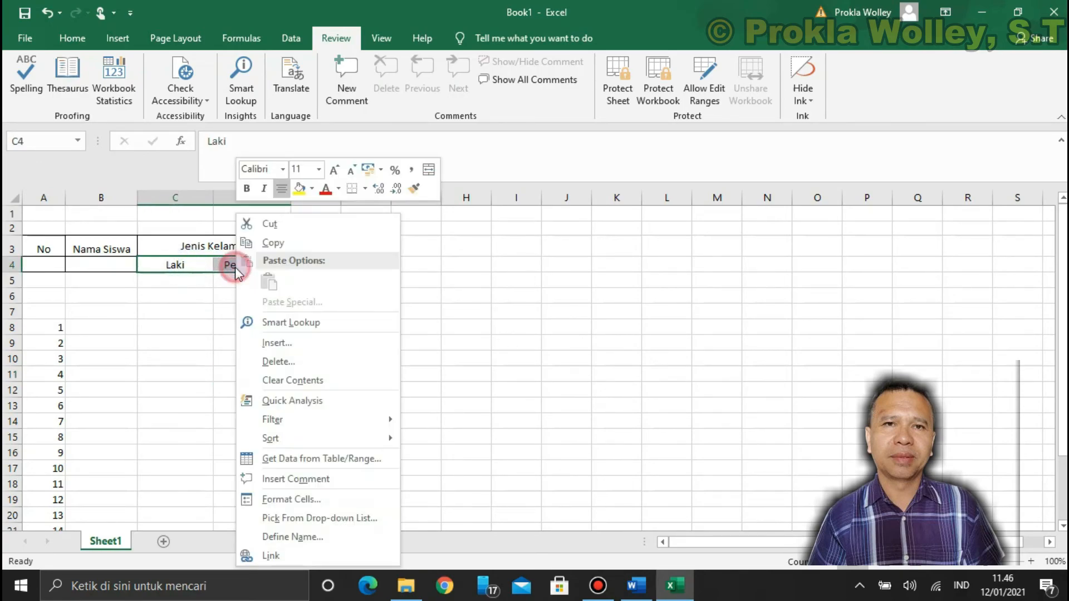
click(297, 499)
click(305, 367)
click(387, 551)
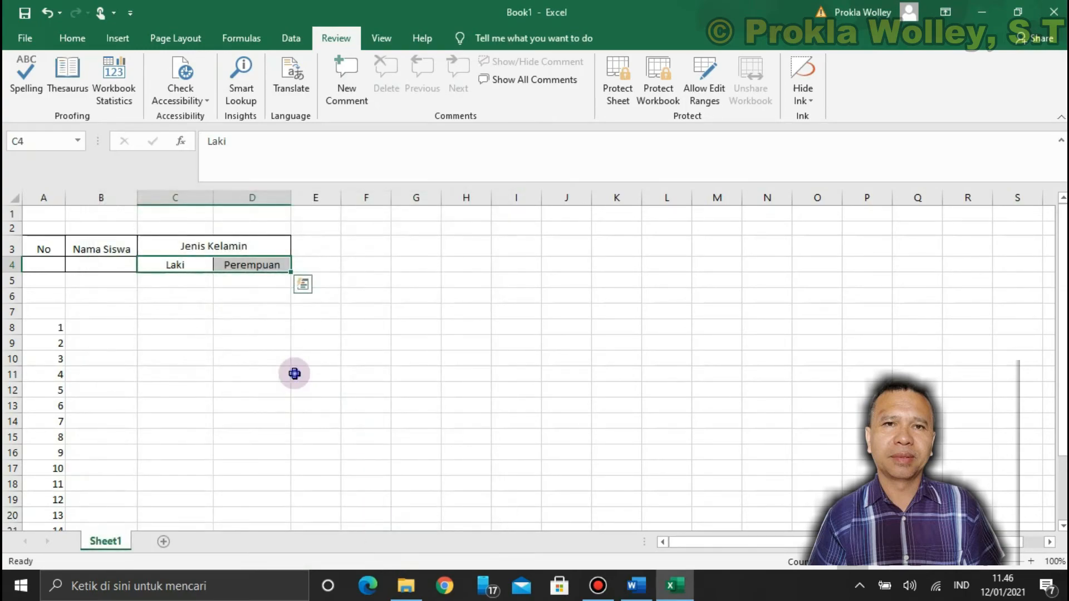
click(317, 373)
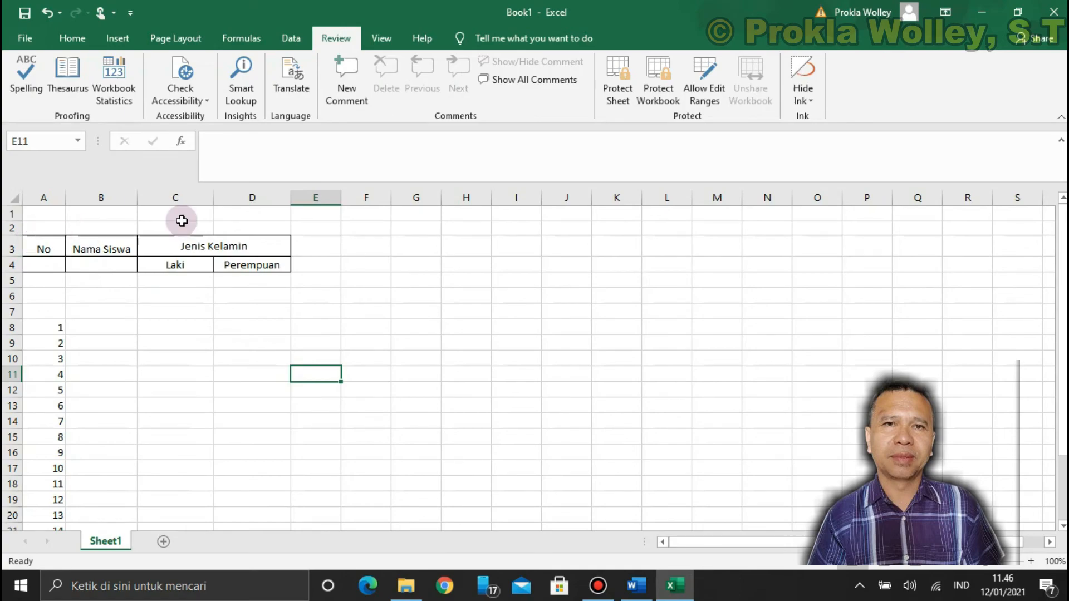
Apply a thicker solid line to all four outer borders of the table heading A3:D4
click(32, 242)
drag(33, 242, 242, 265)
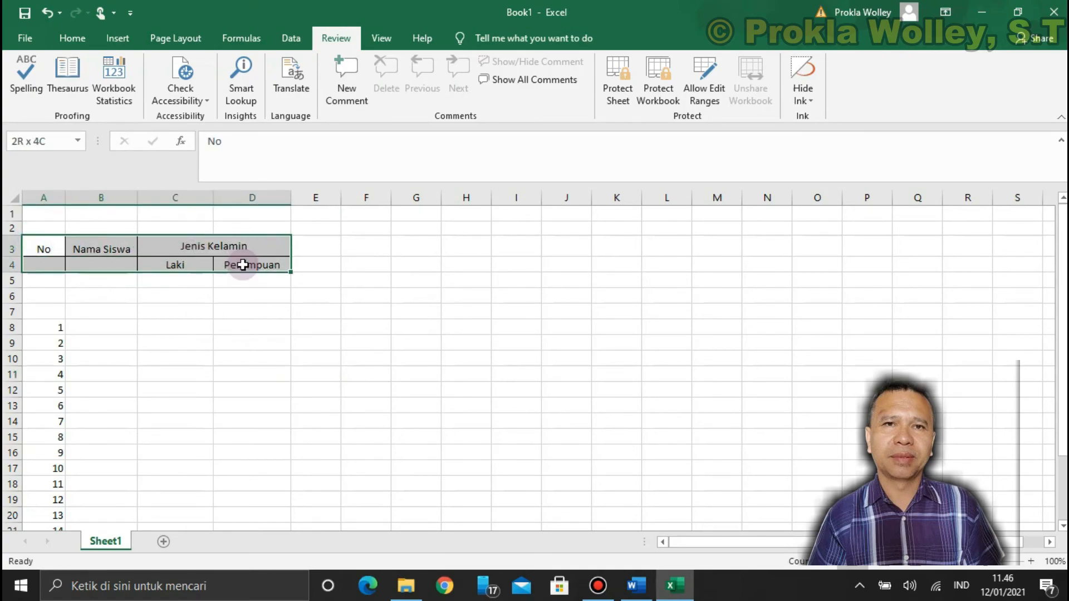
right_click(244, 265)
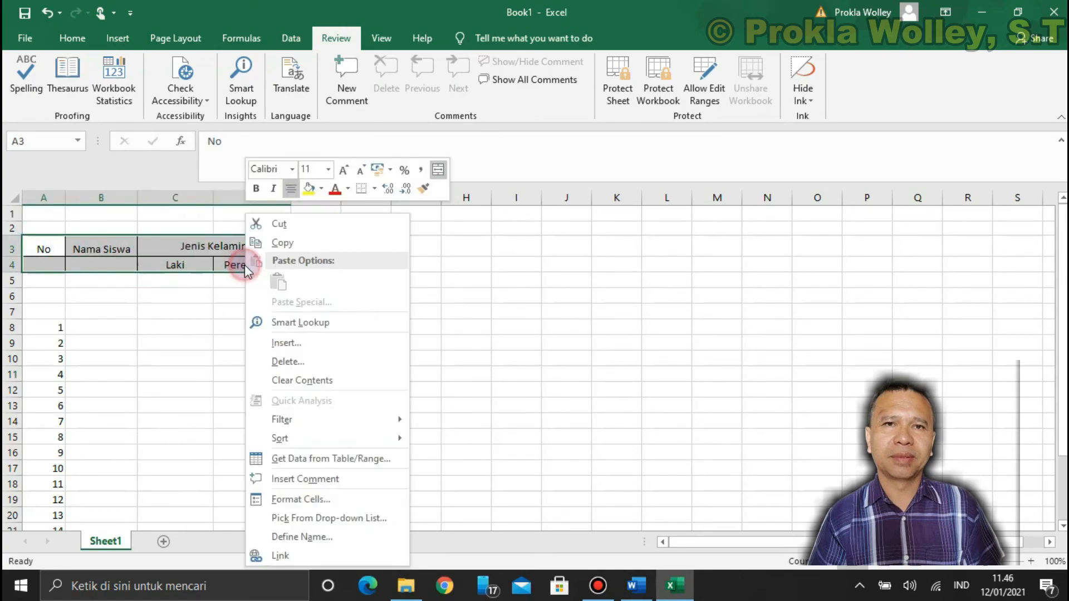
click(313, 501)
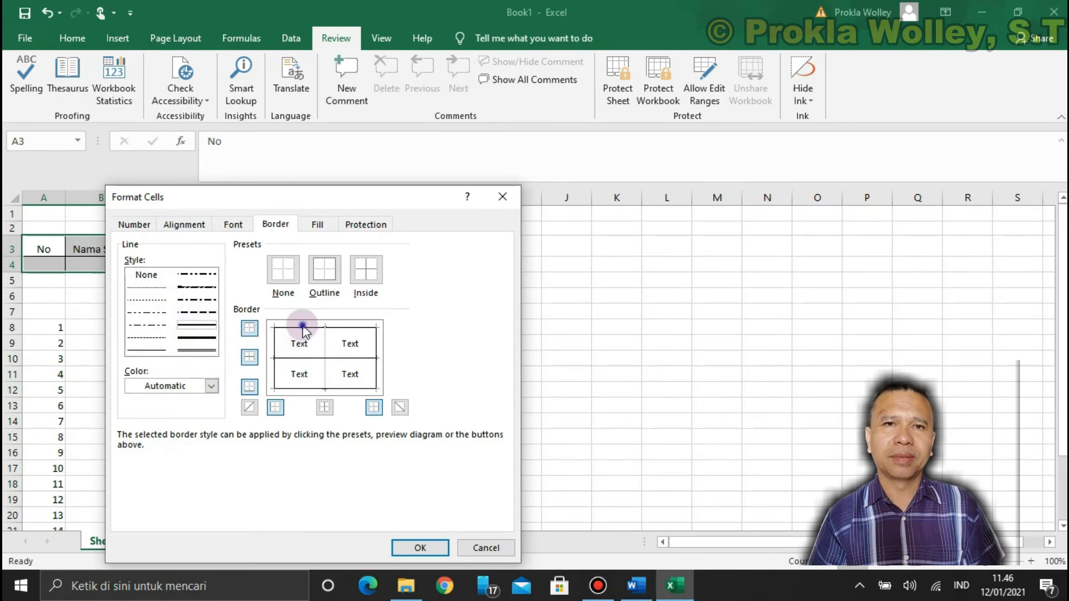
click(376, 365)
click(278, 362)
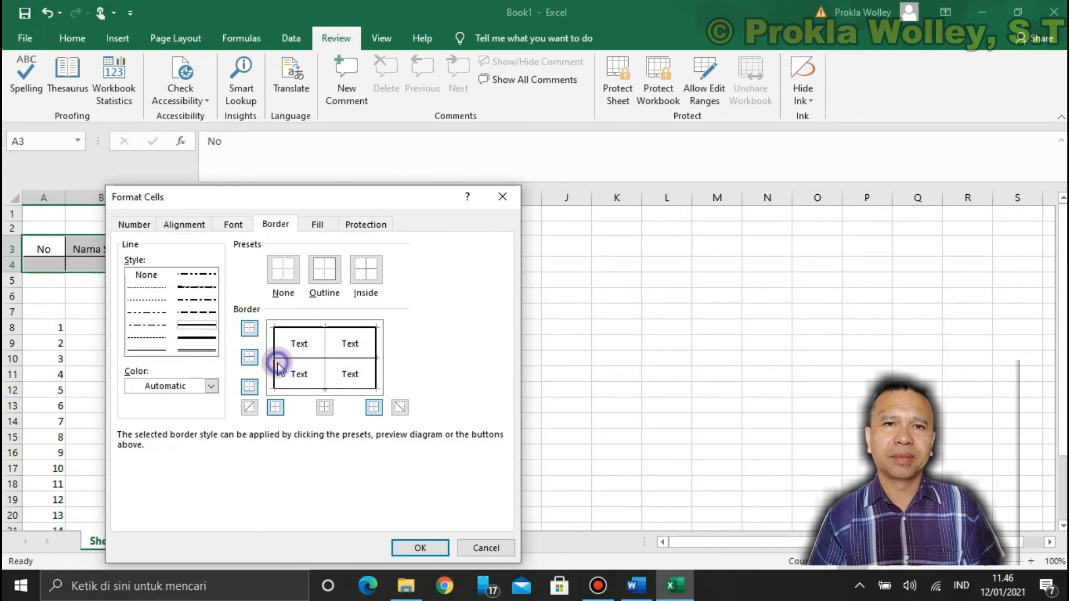
click(306, 391)
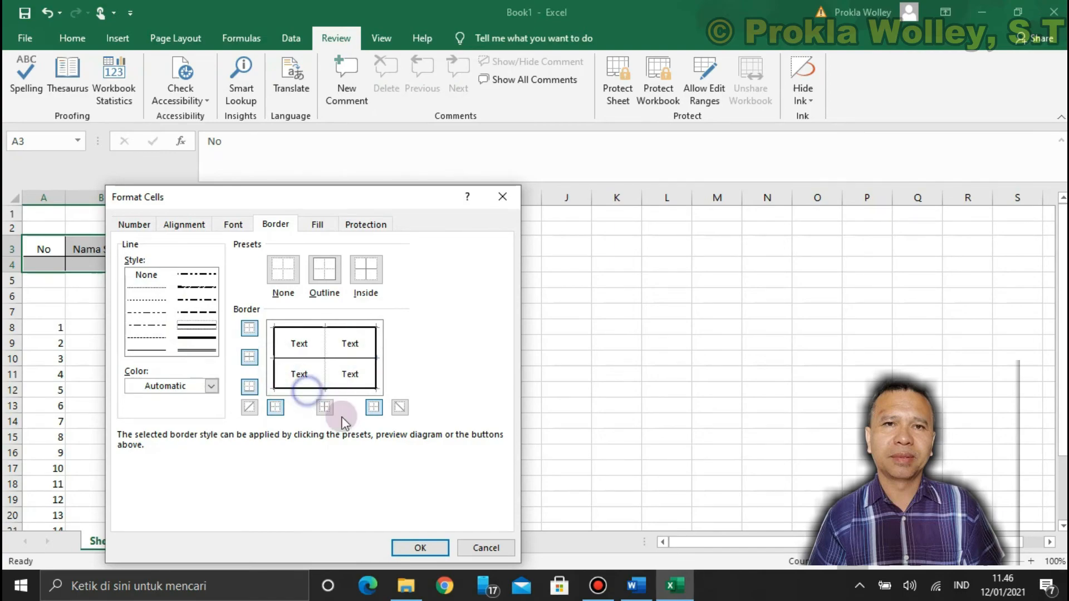
click(419, 548)
click(220, 327)
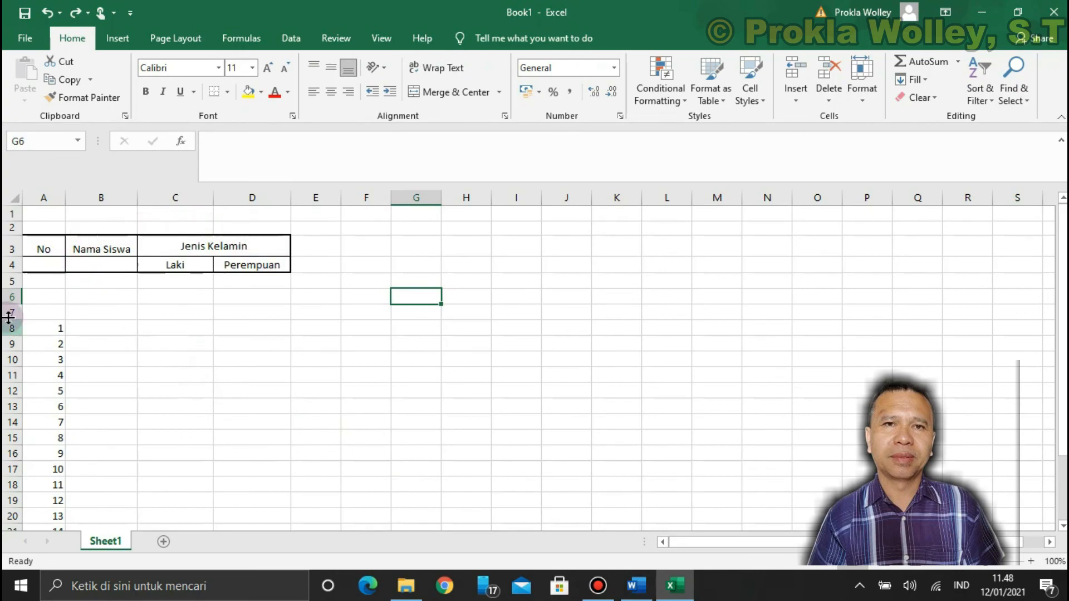
Fill the "No" heading cells A3:A4 with a medium blue theme color
drag(51, 244, 43, 261)
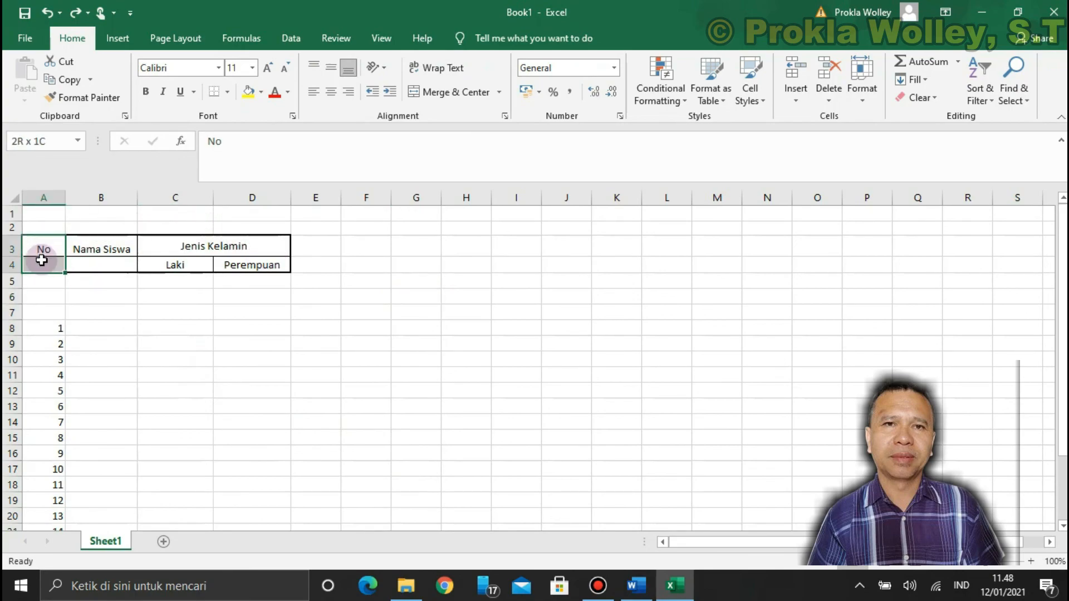
click(260, 93)
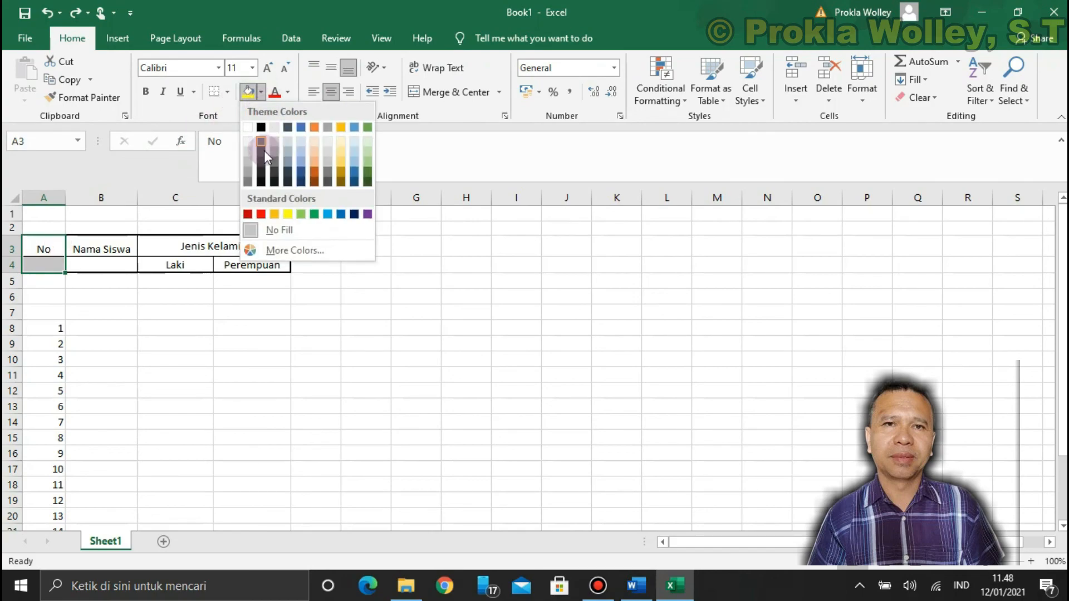
click(301, 162)
click(167, 295)
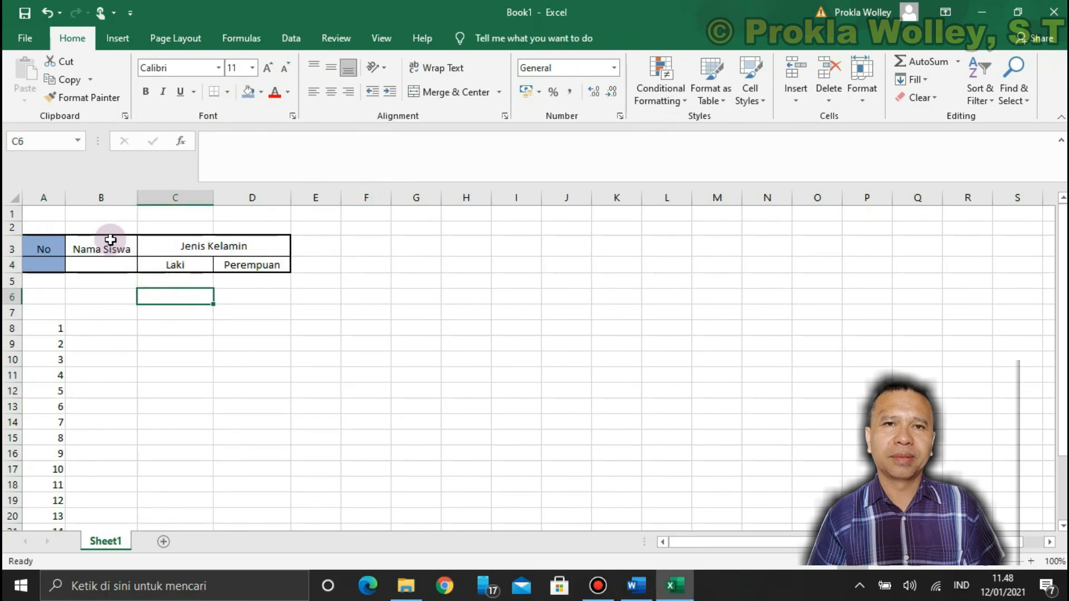
Fill the "Nama Siswa" heading cells B3:B4 with a light gold theme color
drag(110, 243, 105, 267)
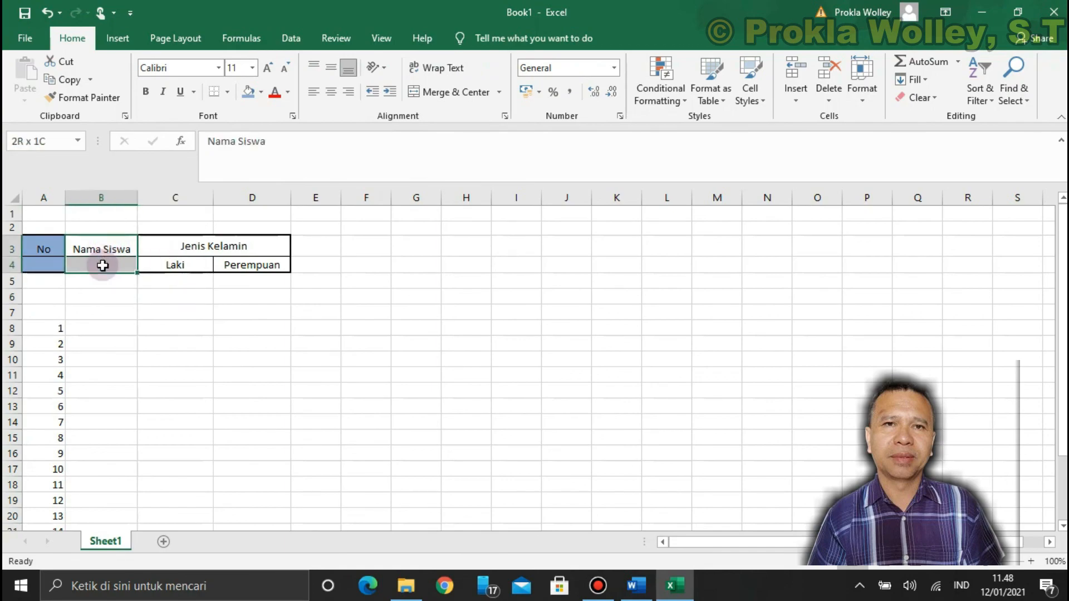
click(258, 100)
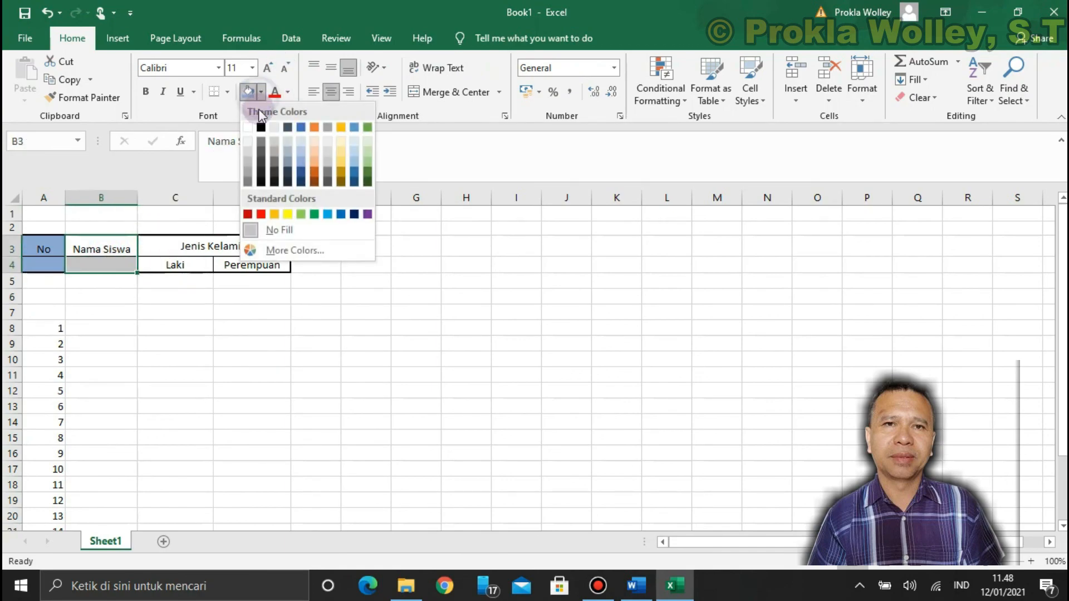
click(339, 156)
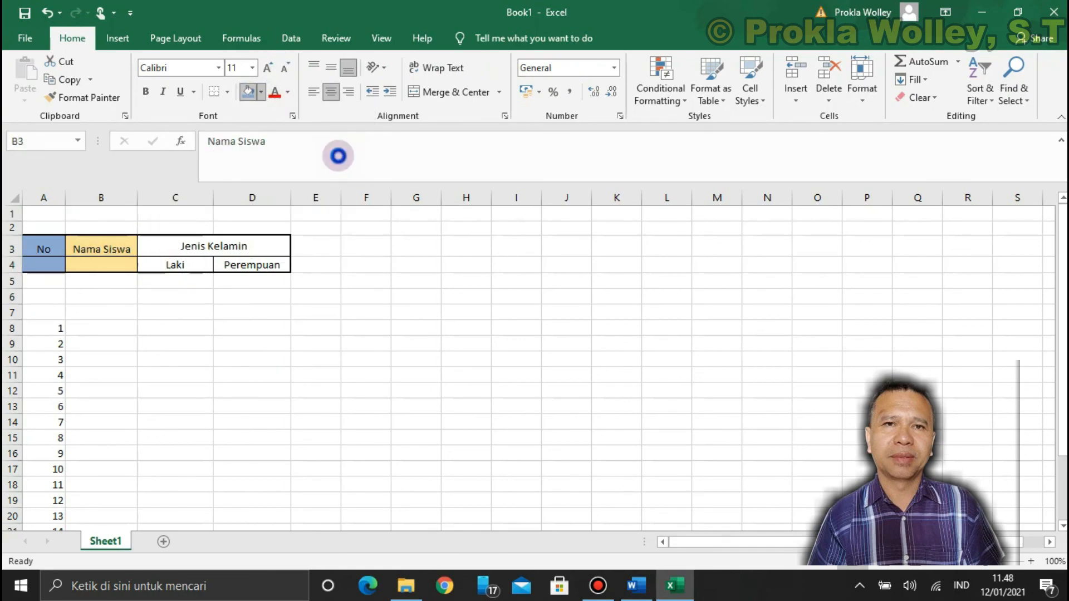
click(425, 215)
Fill the merged "Jenis Kelamin" heading cell C3 with a light blue theme color
click(173, 251)
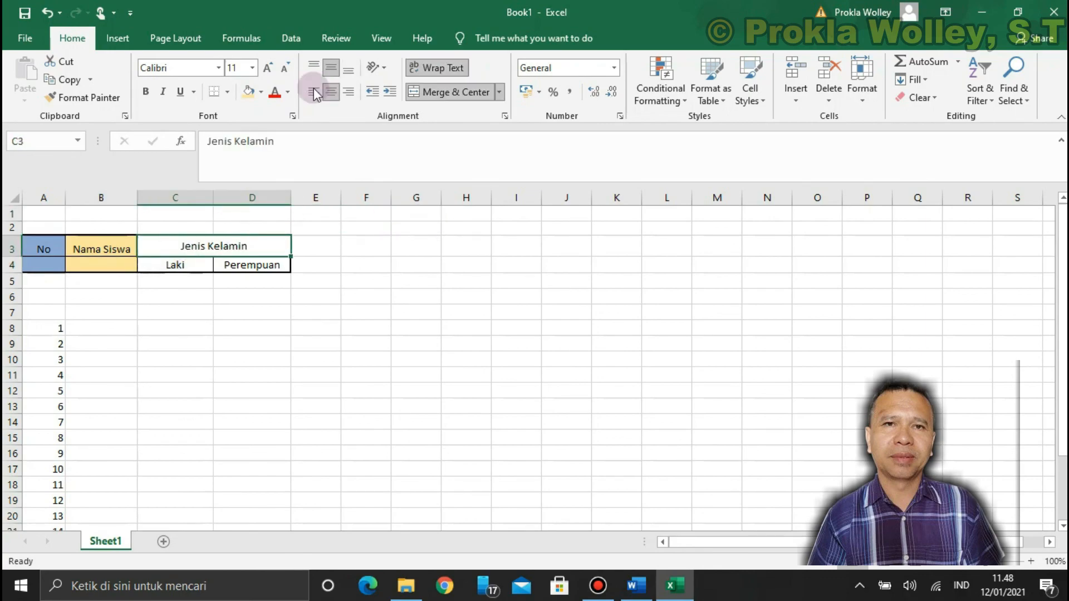
click(261, 91)
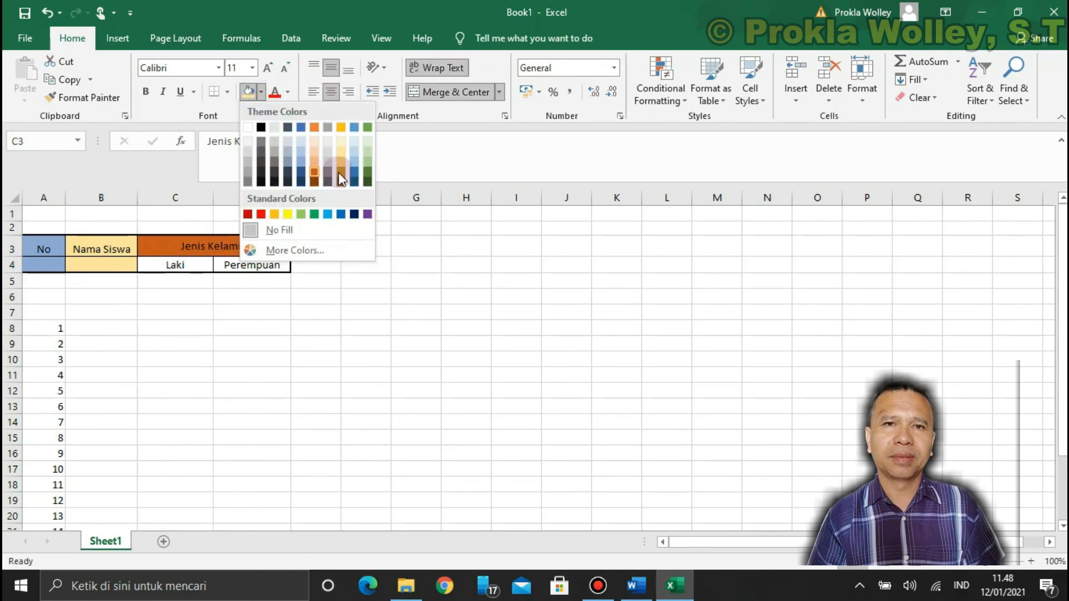
click(356, 165)
click(426, 239)
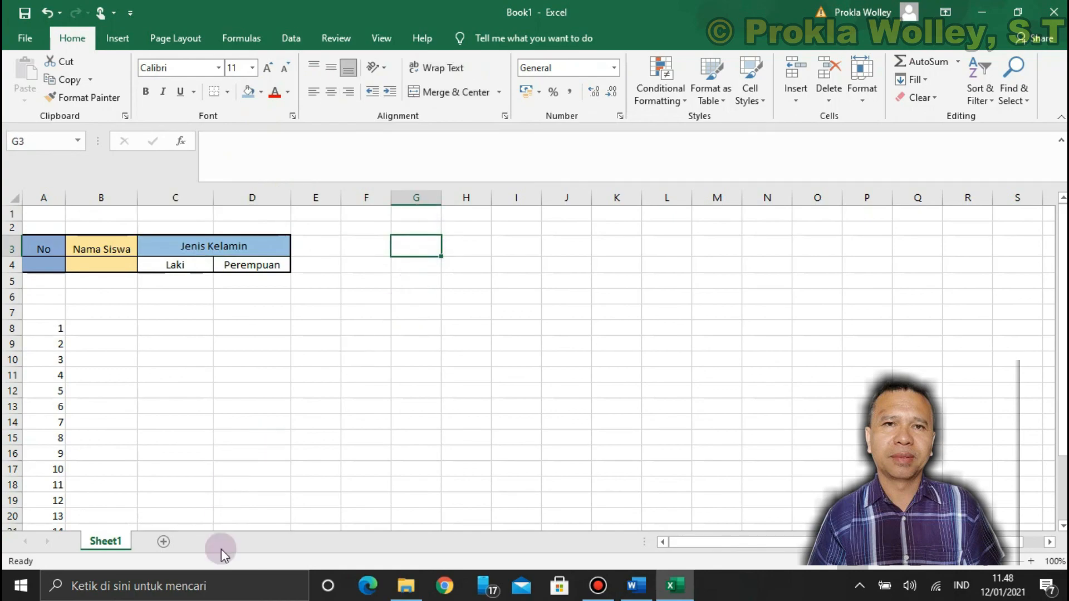